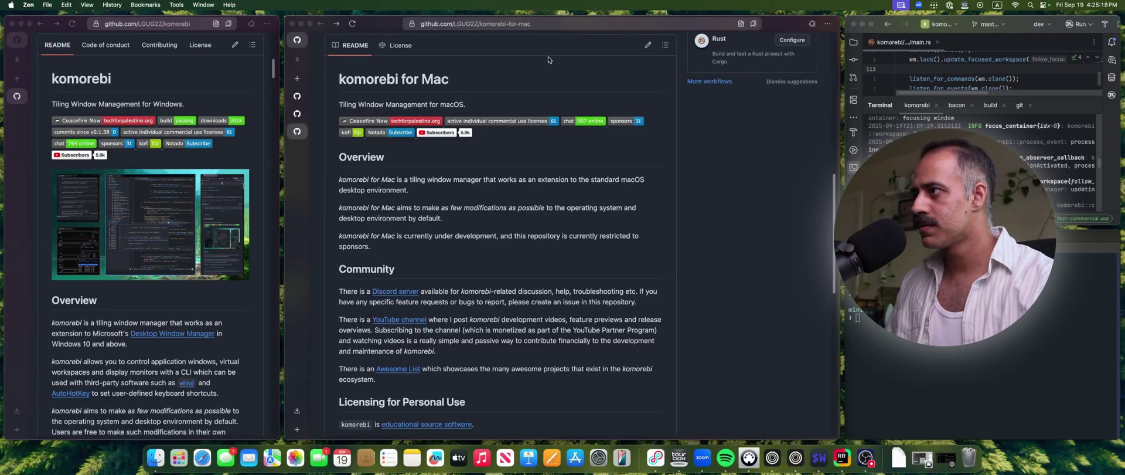
# Move the window focus across the tiled browser windows to RustRover and down to the WezTerm terminal.
pyautogui.hotkey('alt', 'h')
pyautogui.hotkey('alt', 'l')
pyautogui.hotkey('alt', 'l')
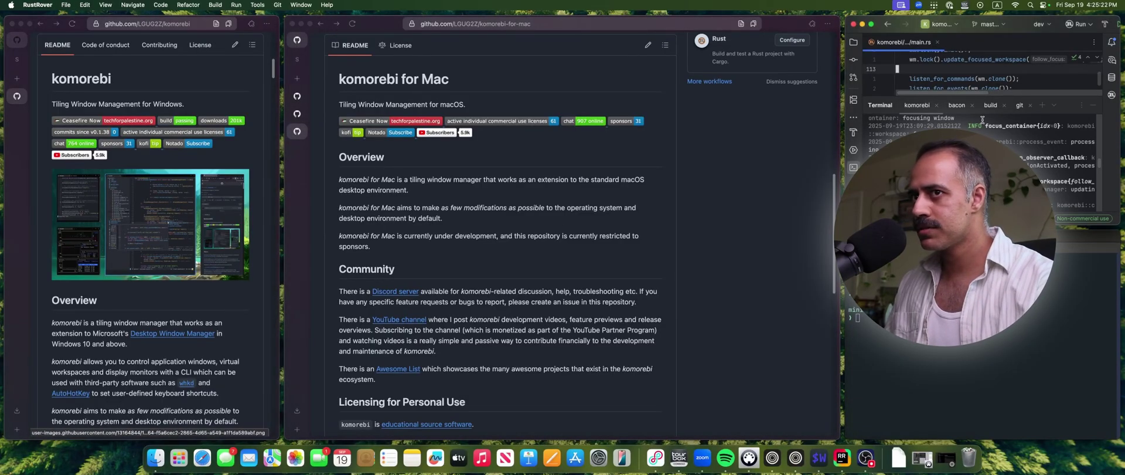
pyautogui.hotkey('alt', 'j')
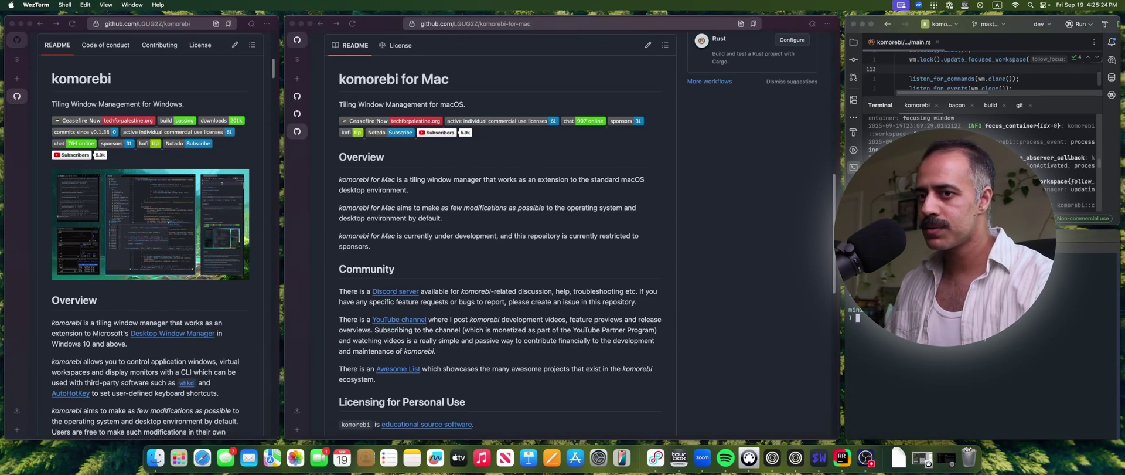
# Show the terminal's playground tab and shift the terminal window into the wide centre tile.
pyautogui.press('super+shift+[')
pyautogui.press('super+shift+[')
pyautogui.hotkey('alt', 'shift', 'h')
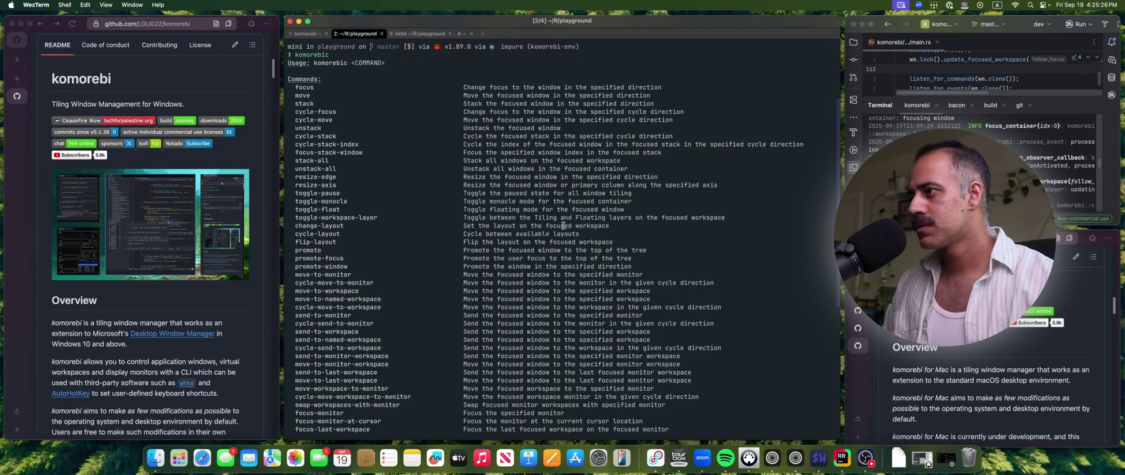
# Highlight the cycle-focus and promote-focus commands in the komorebic command list.
pyautogui.doubleClick(310, 112)
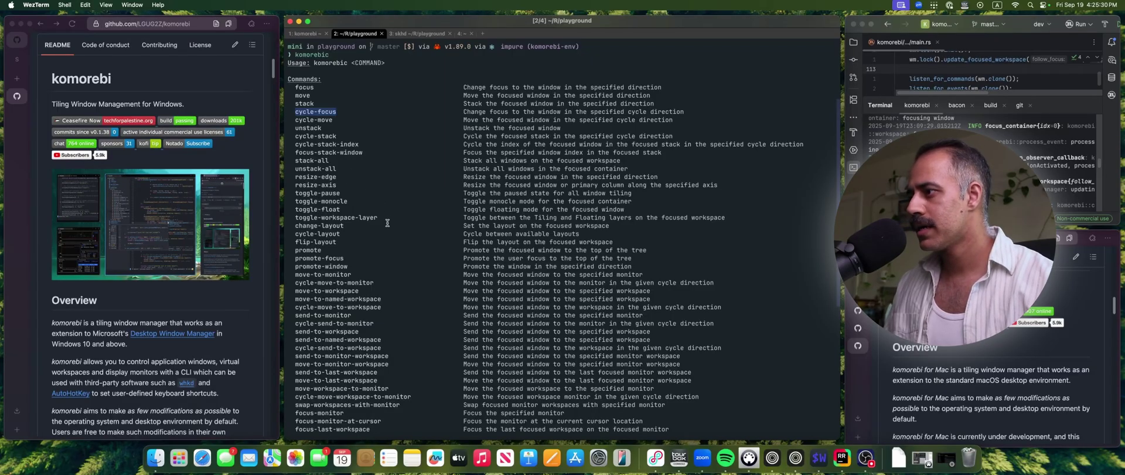
pyautogui.doubleClick(333, 259)
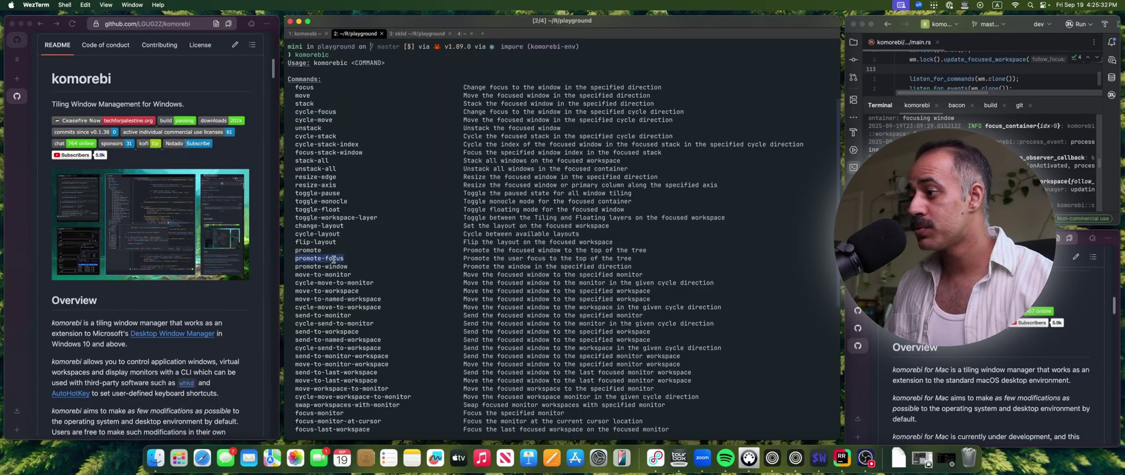
pyautogui.click(630, 138)
# Move the terminal window back to the upper tile of the narrow column and run "komorebic cycle-focus next".
pyautogui.hotkey('alt', 'shift', 'l')
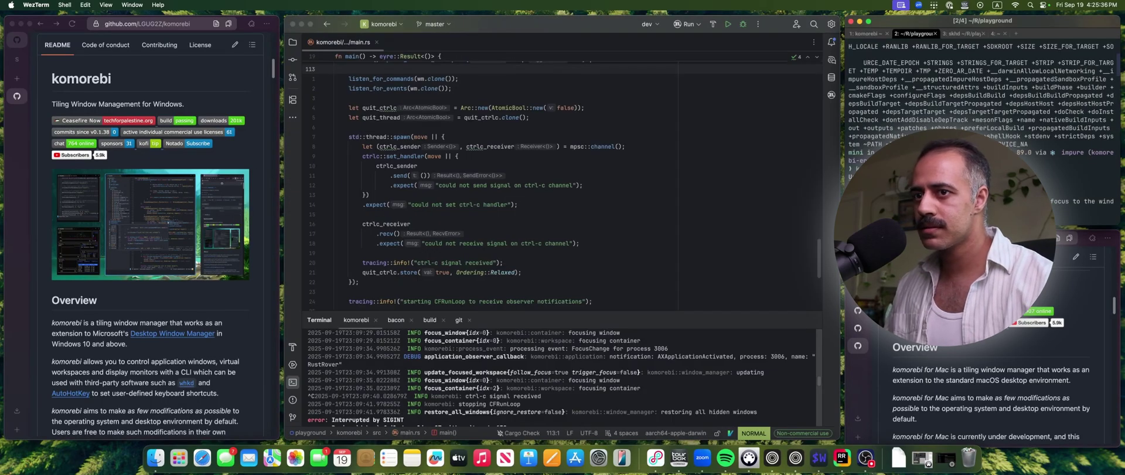
pyautogui.hotkey('ctrl', 'c')
pyautogui.write('k')
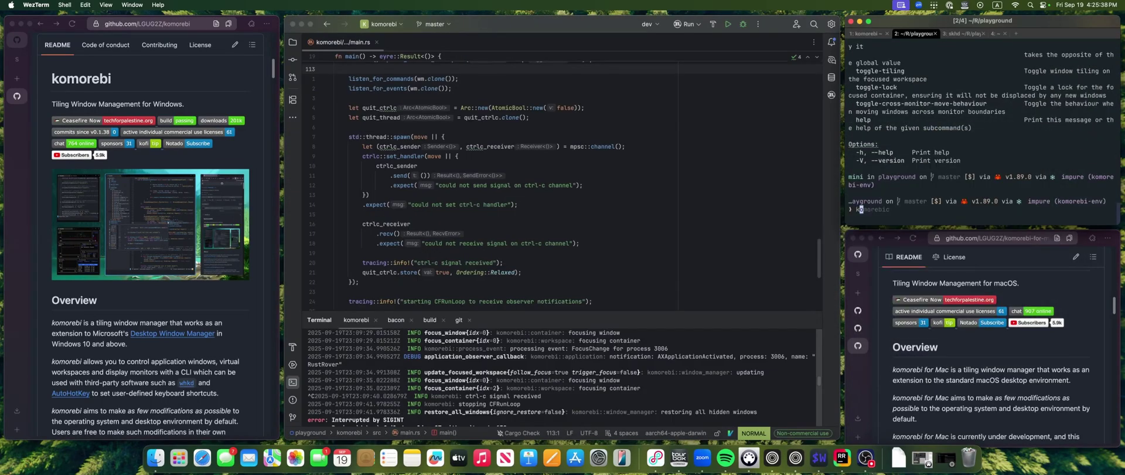
pyautogui.write('omorebic cycle-focus next')
pyautogui.press('Return')
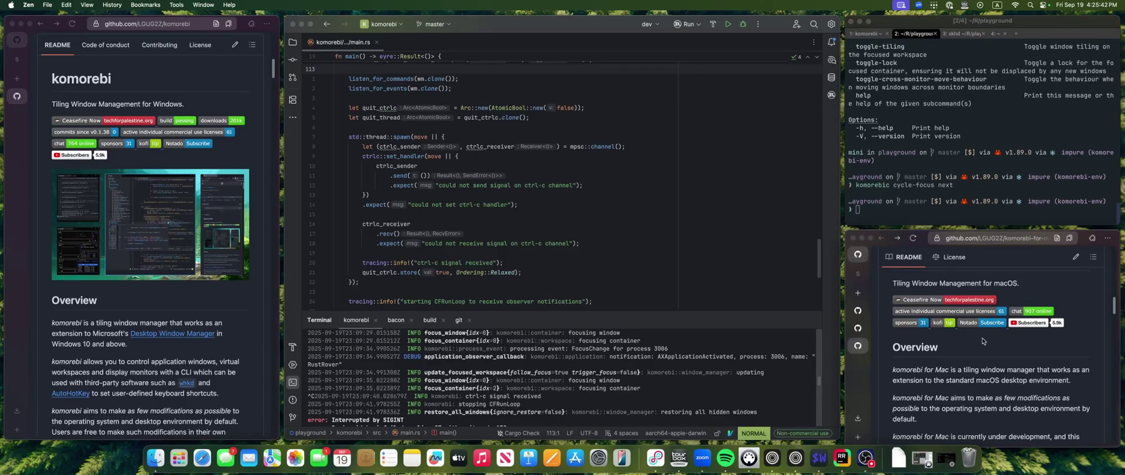
# Refocus the terminal, move it to the centre tile and back, and swap it below the komorebi-for-mac browser window.
pyautogui.click(937, 154)
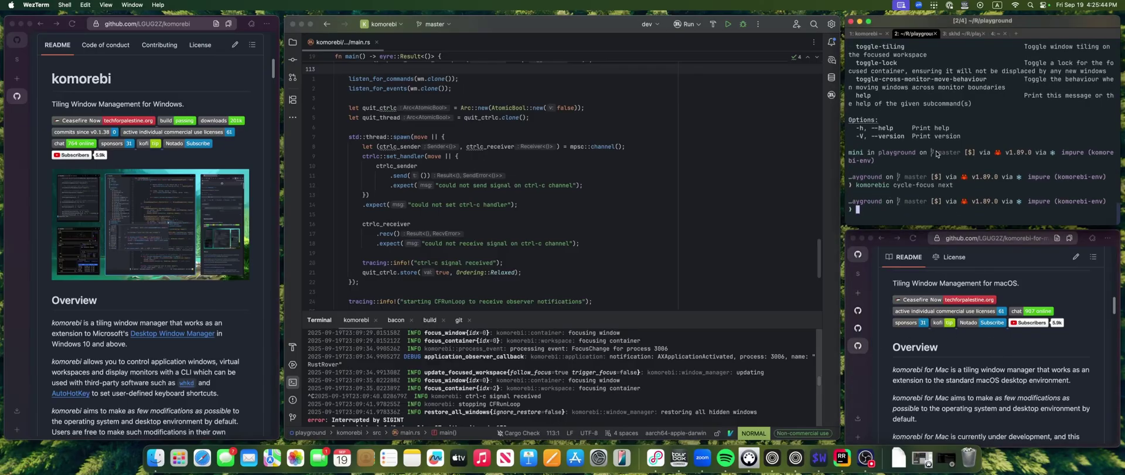
pyautogui.hotkey('alt', 'shift', 'h')
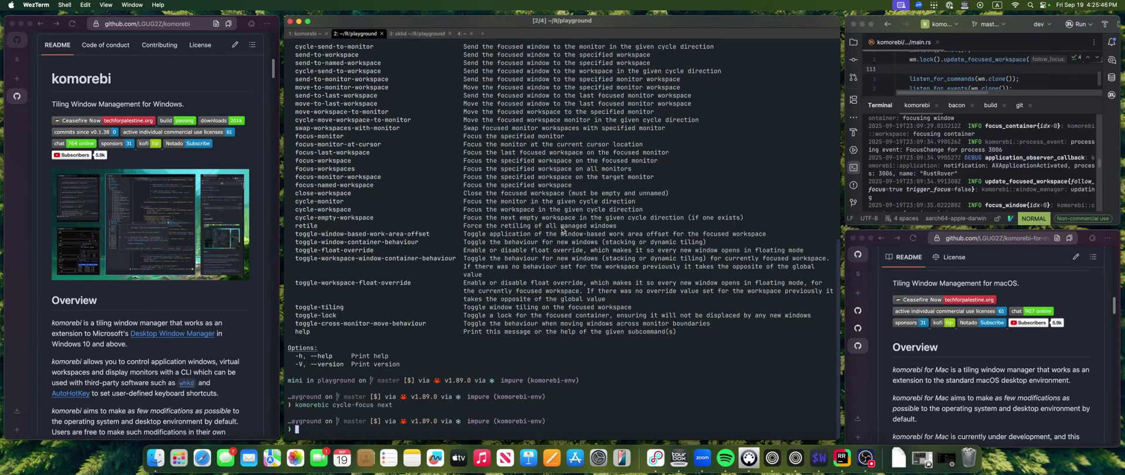
pyautogui.hotkey('alt', 'shift', 'l')
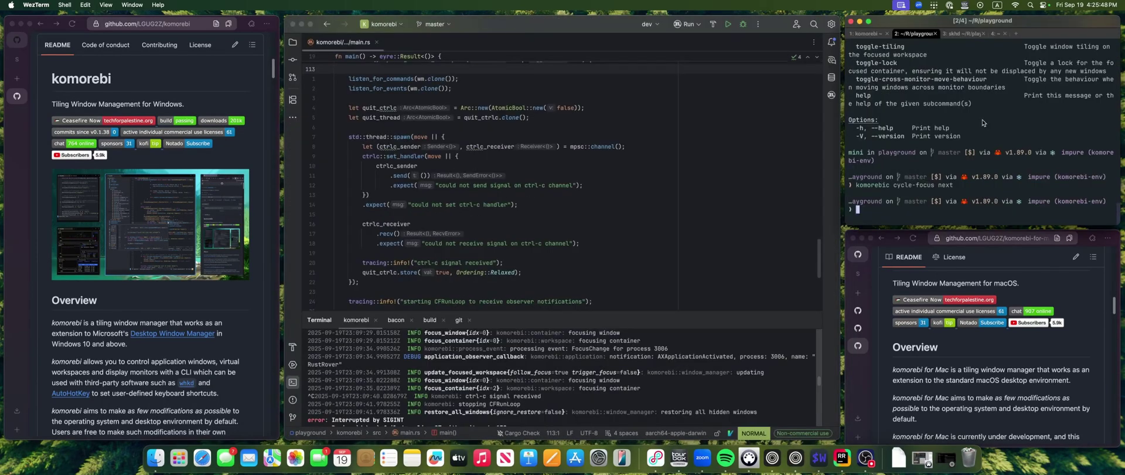
pyautogui.hotkey('alt', 'shift', 'j')
# Run "komorebic cycle-focus previous" by editing the last command in the terminal.
pyautogui.press('Up')
pyautogui.press('Tab')
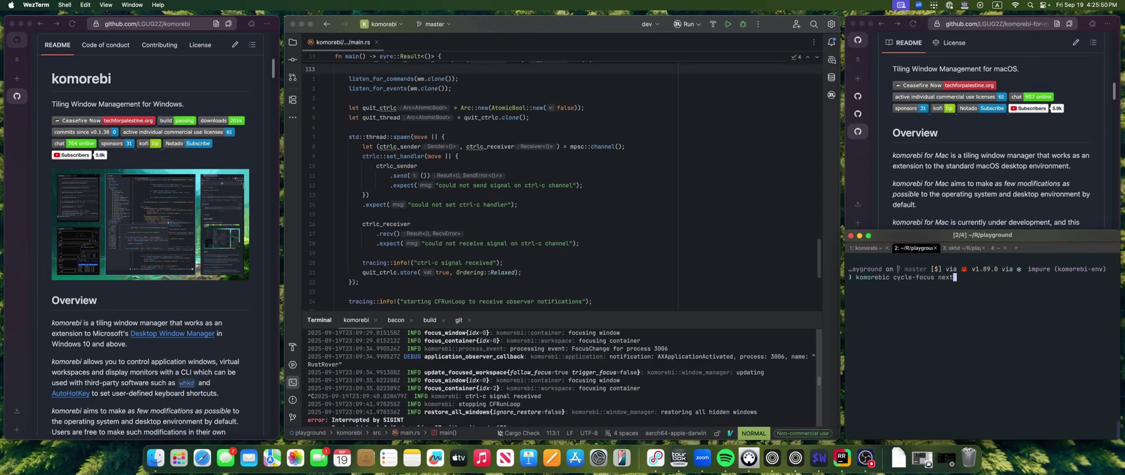
pyautogui.press('BackSpace')
pyautogui.press('BackSpace')
pyautogui.press('BackSpace')
pyautogui.press('BackSpace')
pyautogui.write('previ')
pyautogui.press('BackSpace')
pyautogui.press('BackSpace')
pyautogui.press('BackSpace')
pyautogui.write('evious')
pyautogui.press('Return')
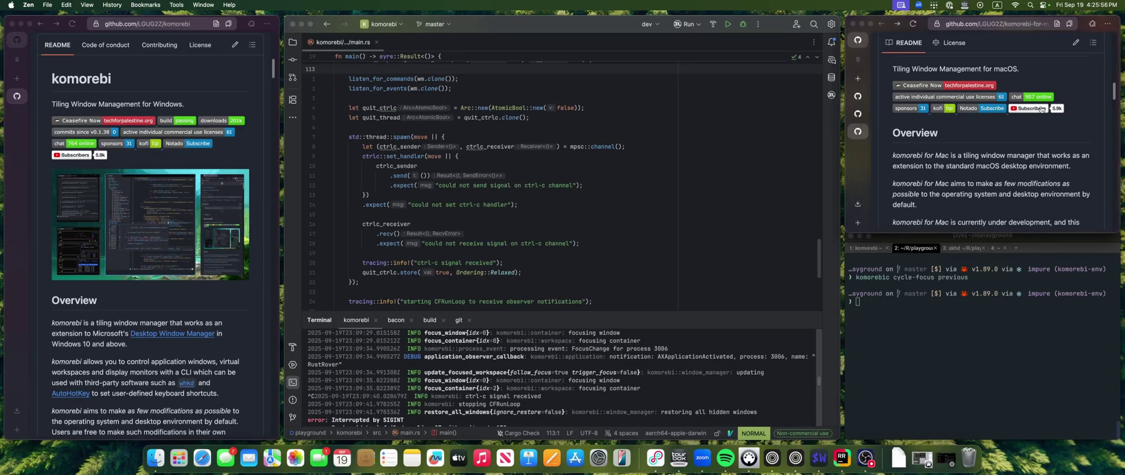
# Refocus the terminal and run "komorebic promote-focus".
pyautogui.click(957, 337)
pyautogui.press('Up')
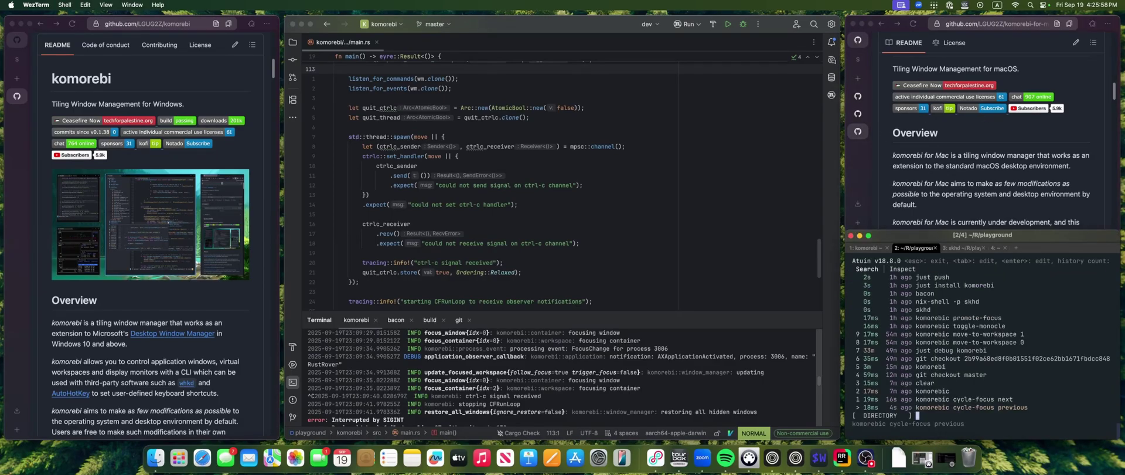
pyautogui.press('Return')
pyautogui.hotkey('alt', 'BackSpace')
pyautogui.hotkey('alt', 'BackSpace')
pyautogui.hotkey('alt', 'BackSpace')
pyautogui.write('promote')
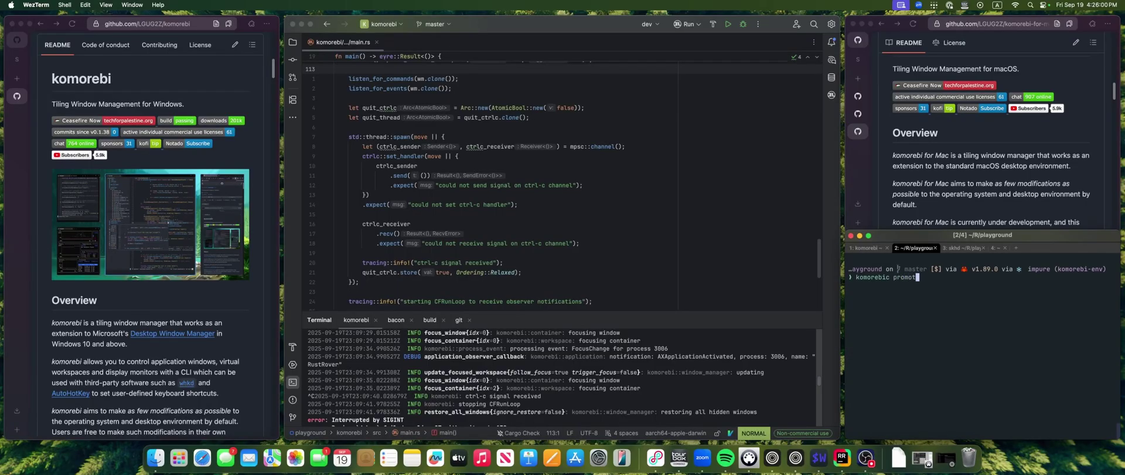
pyautogui.write('-focus')
pyautogui.press('Return')
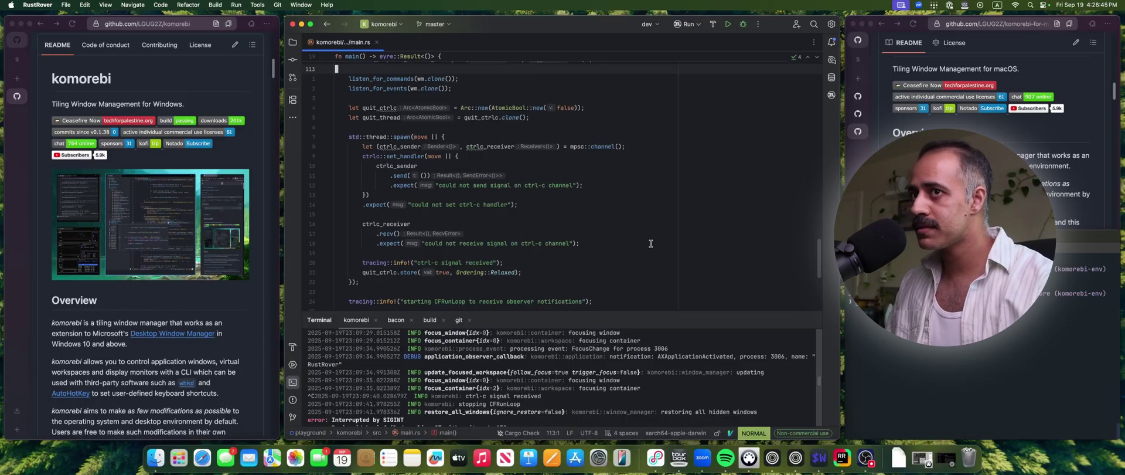
# Move the RustRover window through the neighbouring tiles until it occupies the tall outer tile.
pyautogui.hotkey('alt', 'shift', 'l')
pyautogui.hotkey('alt', 'shift', 'h')
pyautogui.hotkey('alt', 'shift', 'h')
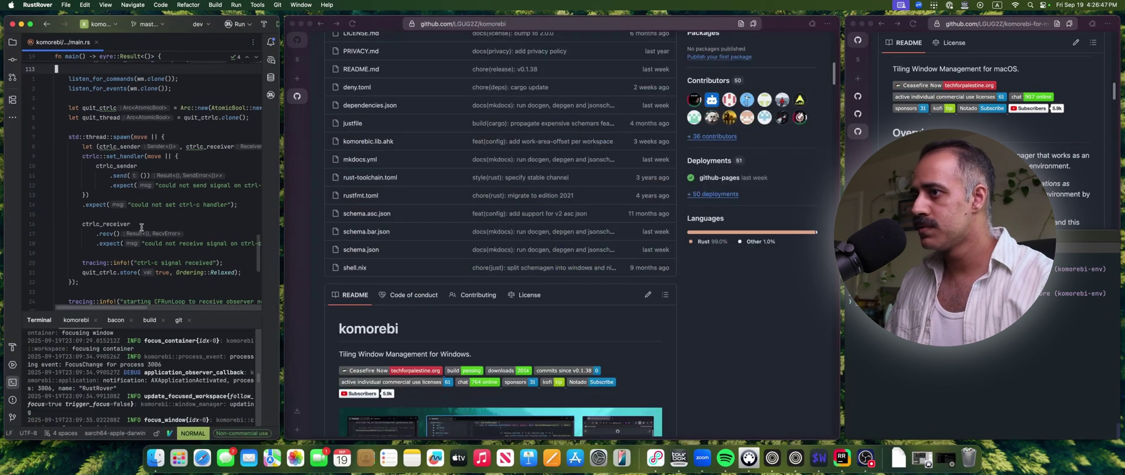
# Move the RustRover window across to the terminal's column, placing it above the terminal.
pyautogui.hotkey('alt', 'shift', 'l')
pyautogui.hotkey('alt', 'shift', 'l')
pyautogui.hotkey('alt', 'shift', 'j')
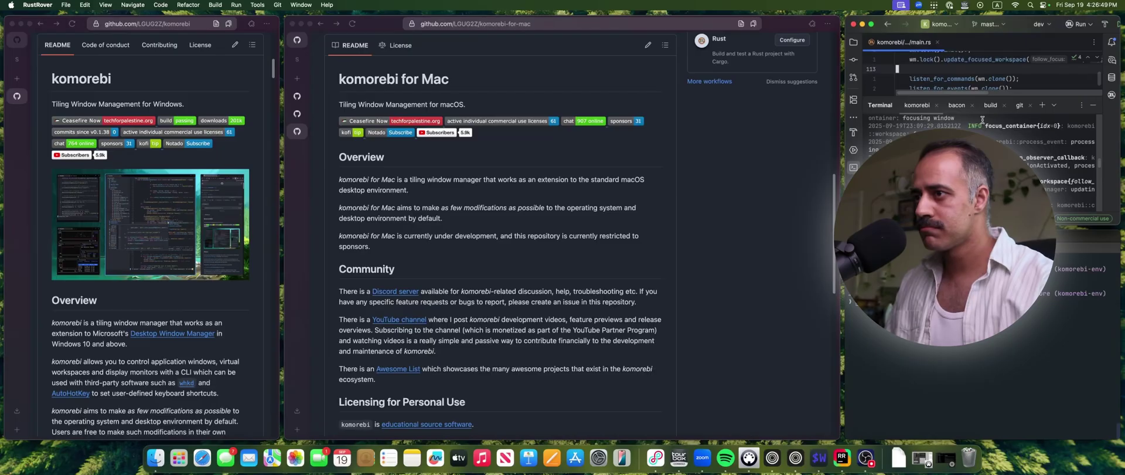
pyautogui.hotkey('alt', 'shift', 'k')
# Focus the terminal below RustRover and run "komorebic cycle-move previous".
pyautogui.hotkey('alt', 'j')
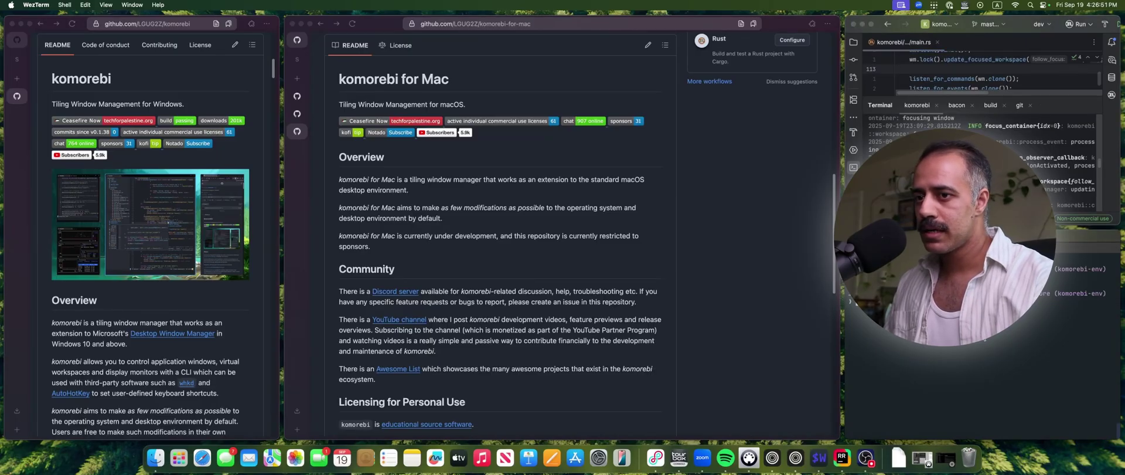
pyautogui.write('komorebic cycle-sta')
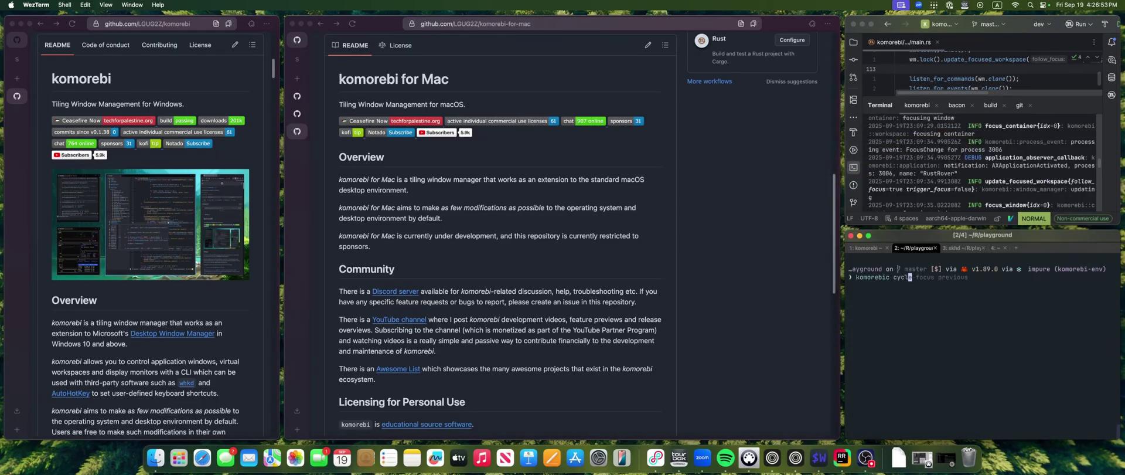
pyautogui.press('BackSpace')
pyautogui.press('BackSpace')
pyautogui.press('BackSpace')
pyautogui.write('move previous')
pyautogui.press('Return')
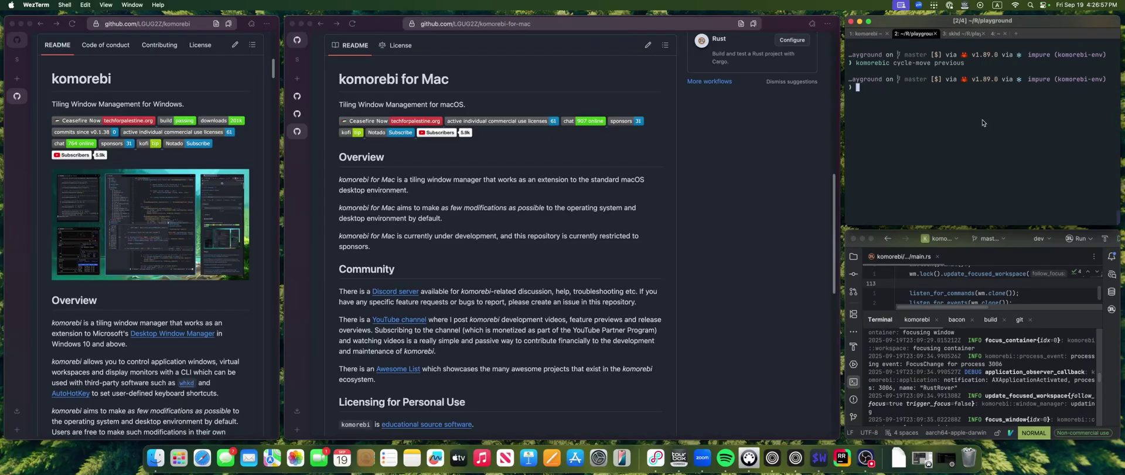
# Clear the terminal and run "komorebic cycle-move next".
pyautogui.hotkey('ctrl', 'l')
pyautogui.press('Up')
pyautogui.hotkey('ctrl', 'w')
pyautogui.write('next')
pyautogui.press('Return')
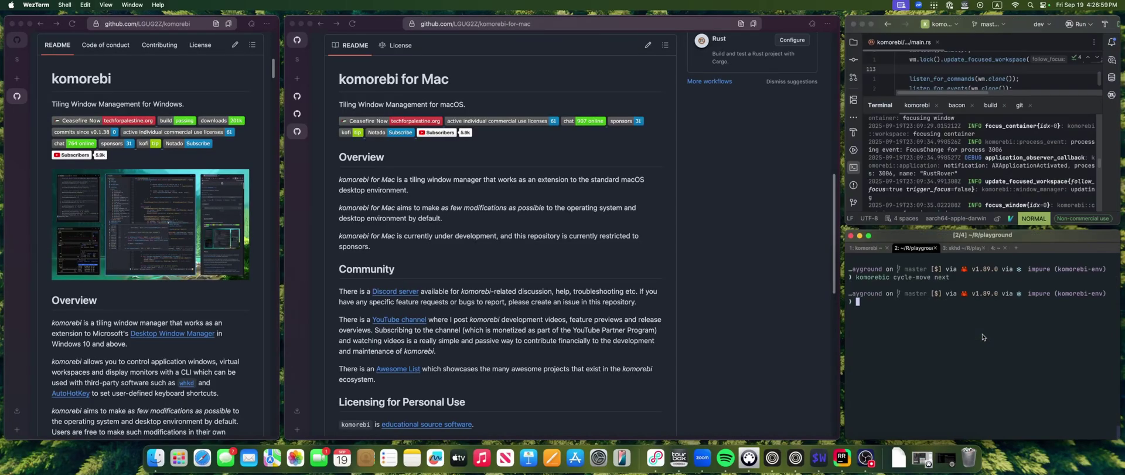
# Clear the terminal and promote its window to the main tile with "komorebic promote".
pyautogui.hotkey('ctrl', 'l')
pyautogui.write('komorebic pe')
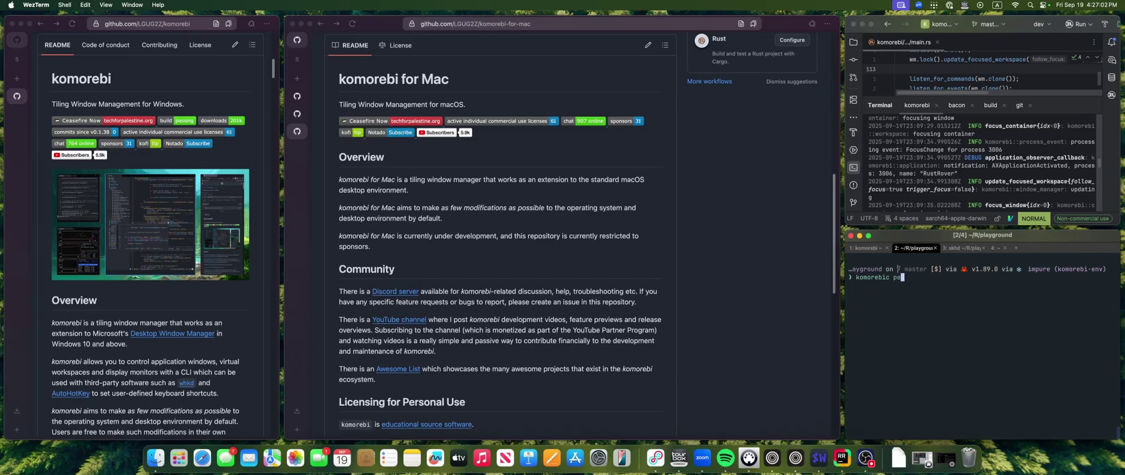
pyautogui.press('BackSpace')
pyautogui.write('romote')
pyautogui.press('Return')
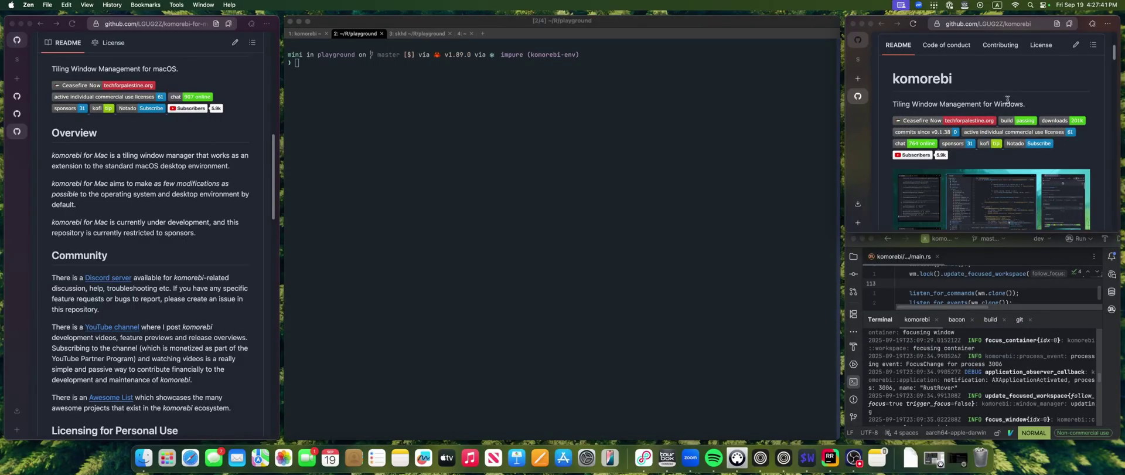
# Stack the komorebi browser window with the RustRover window below it and cycle through the stack.
pyautogui.hotkey('alt', 'Down')
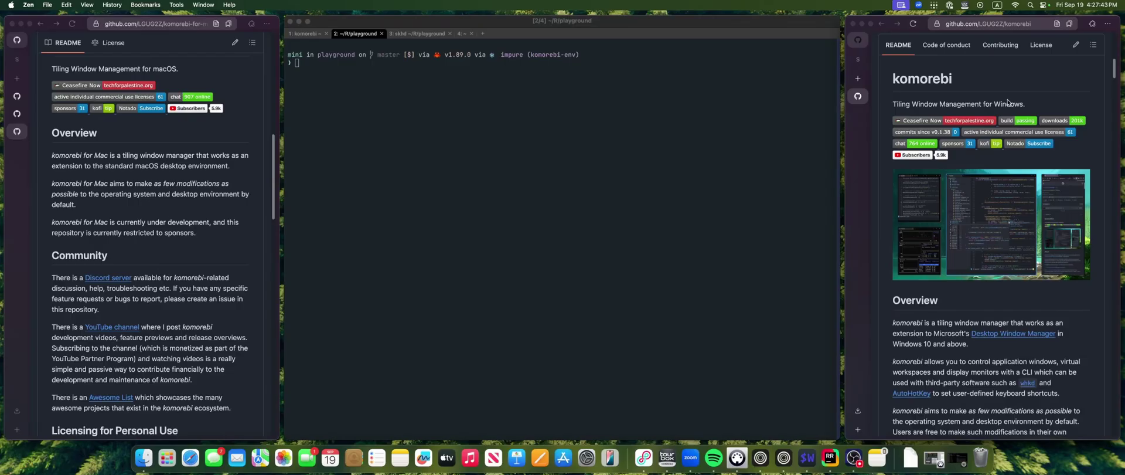
pyautogui.hotkey('alt', ']')
pyautogui.hotkey('alt', ']')
pyautogui.hotkey('alt', ']')
pyautogui.hotkey('alt', ']')
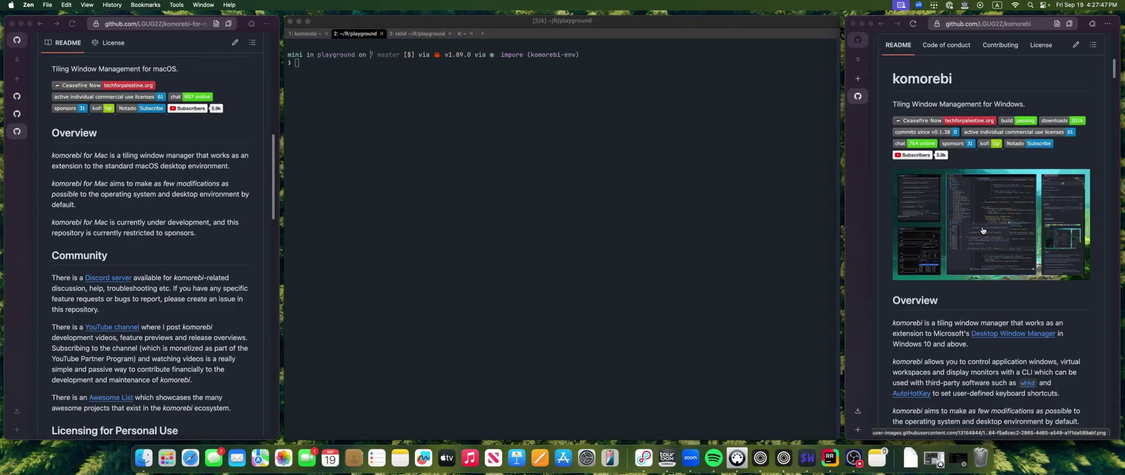
pyautogui.hotkey('alt', ']')
pyautogui.hotkey('alt', ']')
pyautogui.hotkey('alt', ']')
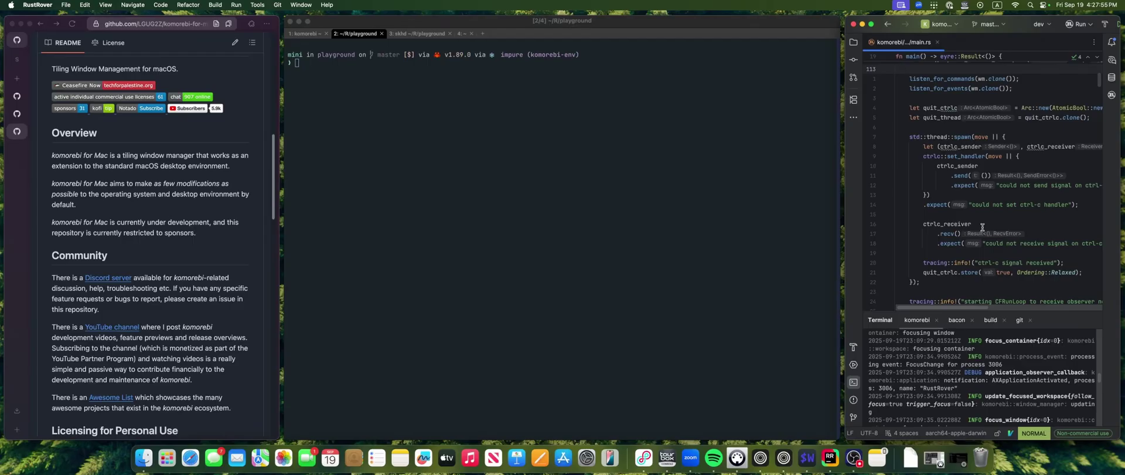
# Unstack the RustRover window and move the focus to the central terminal.
pyautogui.hotkey('alt', ';')
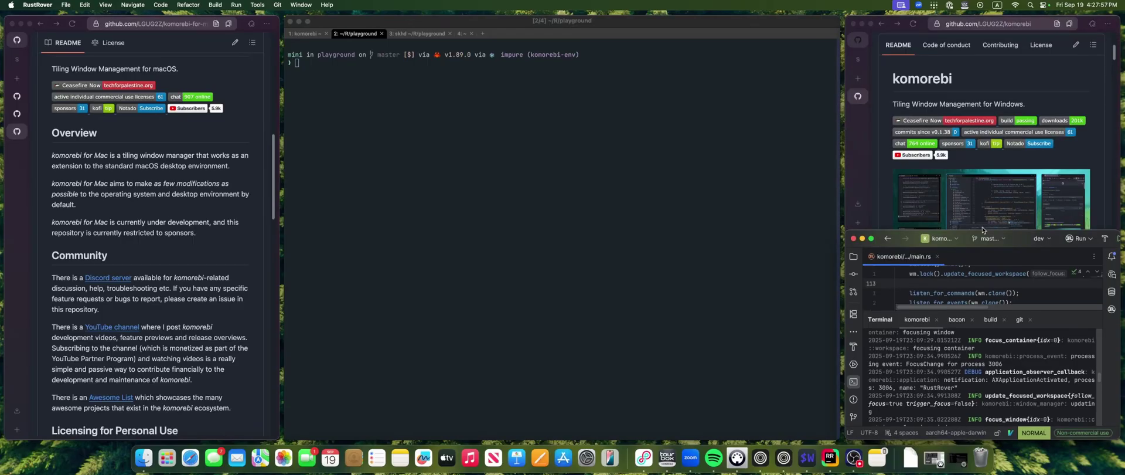
pyautogui.hotkey('alt', 'h')
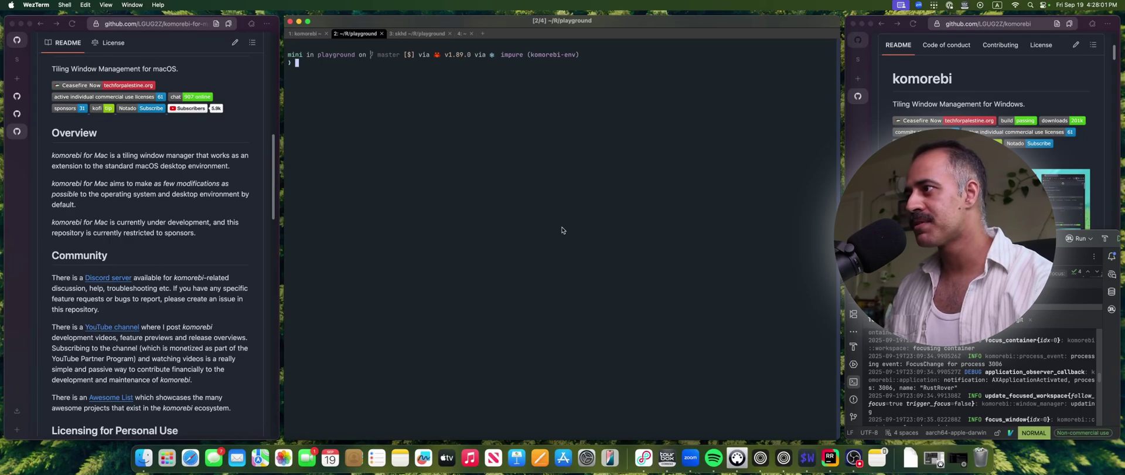
# Stack all windows on the workspace by running "komorebic stack-all".
pyautogui.write('komorebic stack-al')
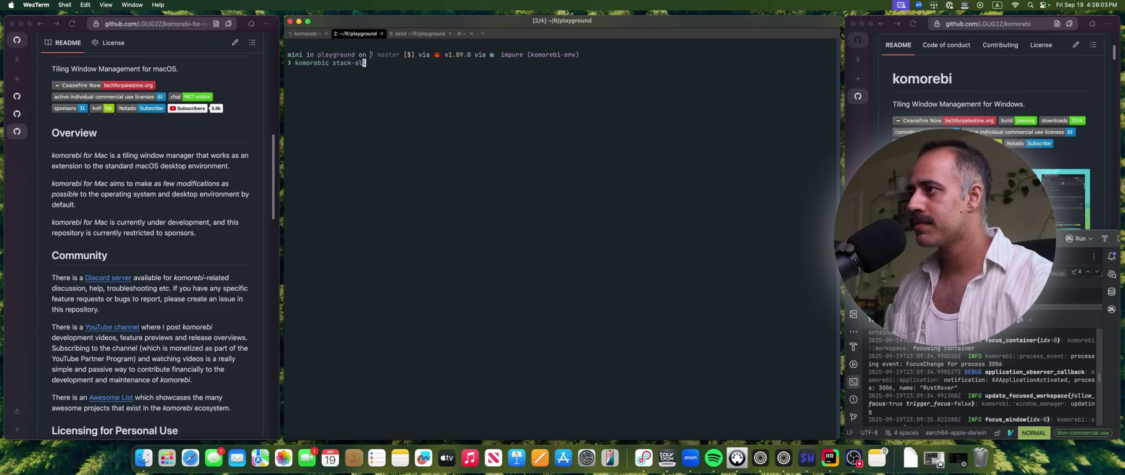
pyautogui.write('l')
pyautogui.press('Return')
# Edit the recalled command to "komorebic unstack-all" and run it to separate all the stacked windows.
pyautogui.press('Up')
pyautogui.press('Return')
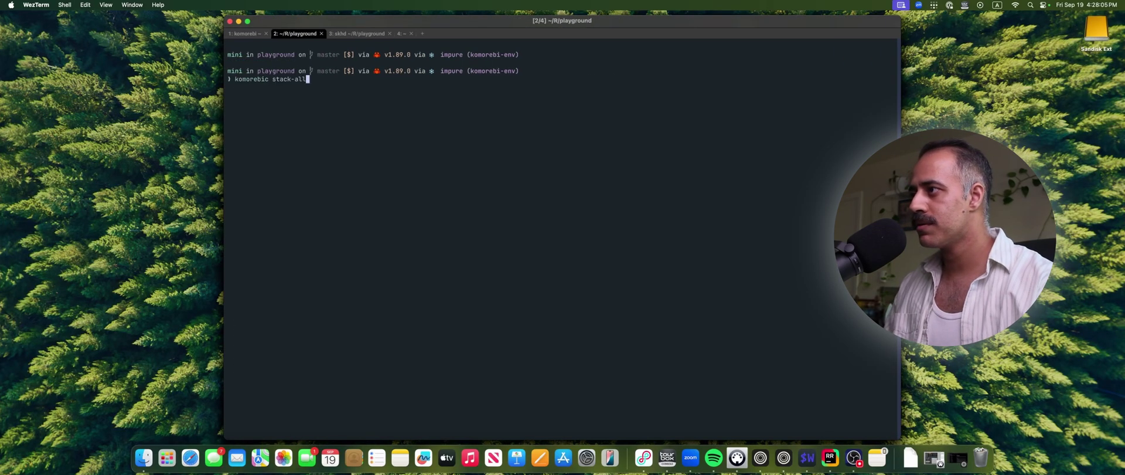
pyautogui.press('BackSpace')
pyautogui.press('BackSpace')
pyautogui.press('BackSpace')
pyautogui.press('BackSpace')
pyautogui.press('BackSpace')
pyautogui.press('BackSpace')
pyautogui.press('BackSpace')
pyautogui.press('BackSpace')
pyautogui.press('BackSpace')
pyautogui.write('unstack-a')
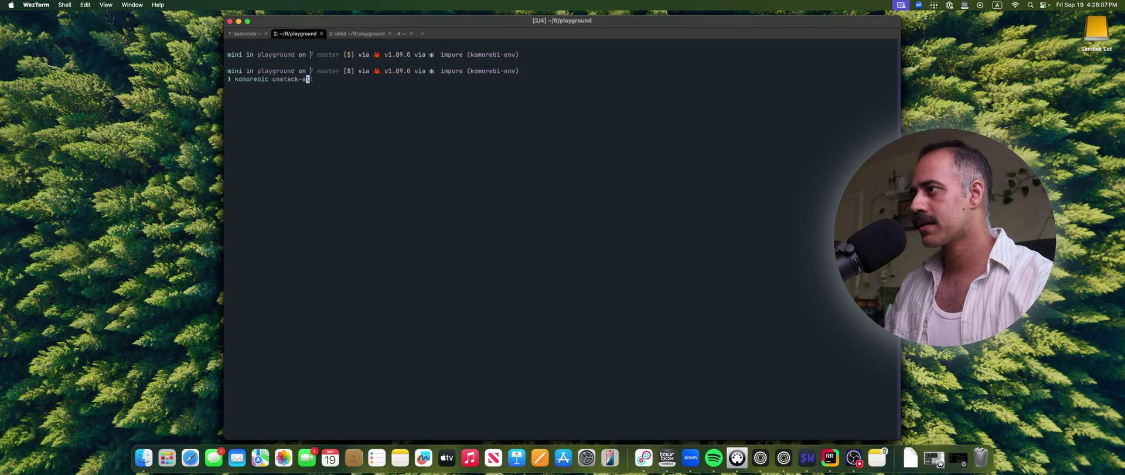
pyautogui.write('ll')
pyautogui.press('Return')
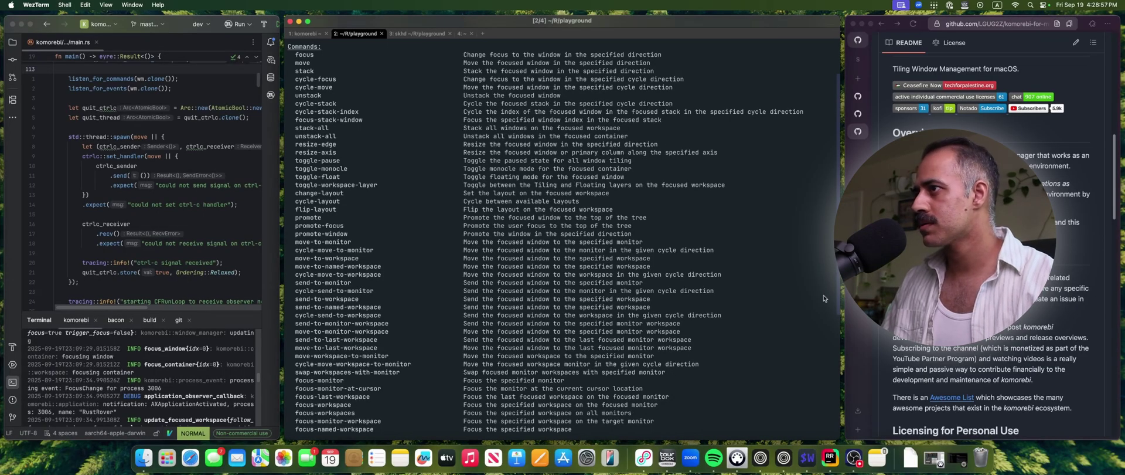
# Switch to the workspace that holds the komorebi repository page and look through its file list.
pyautogui.hotkey('alt', '2')
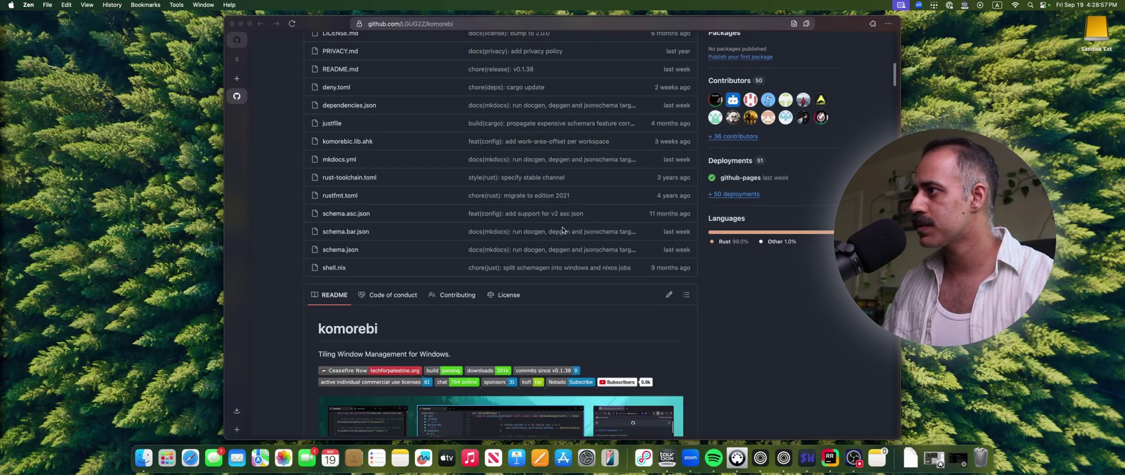
pyautogui.scroll(6, 598, 223)
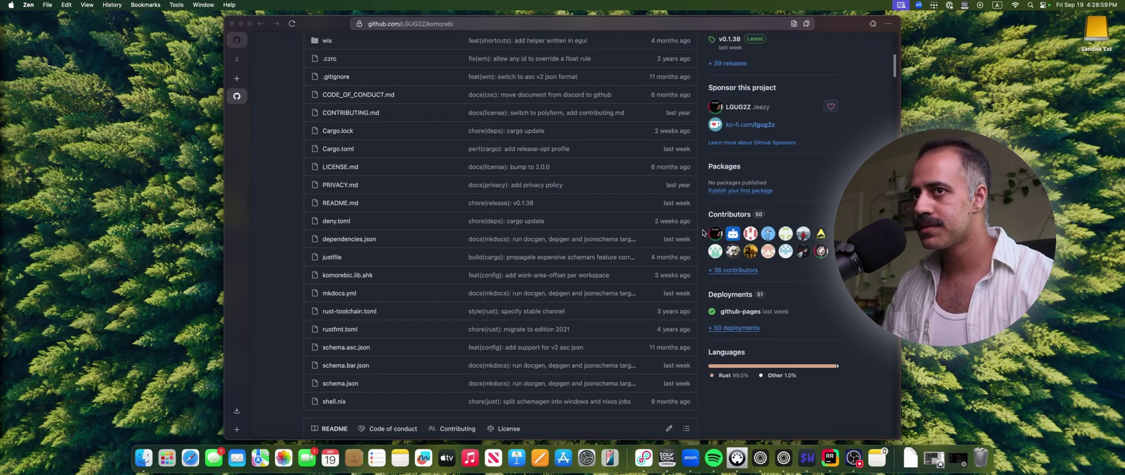
# Return to the first workspace and look through the rest of the komorebic command list in the terminal.
pyautogui.scroll(2, 508, 107)
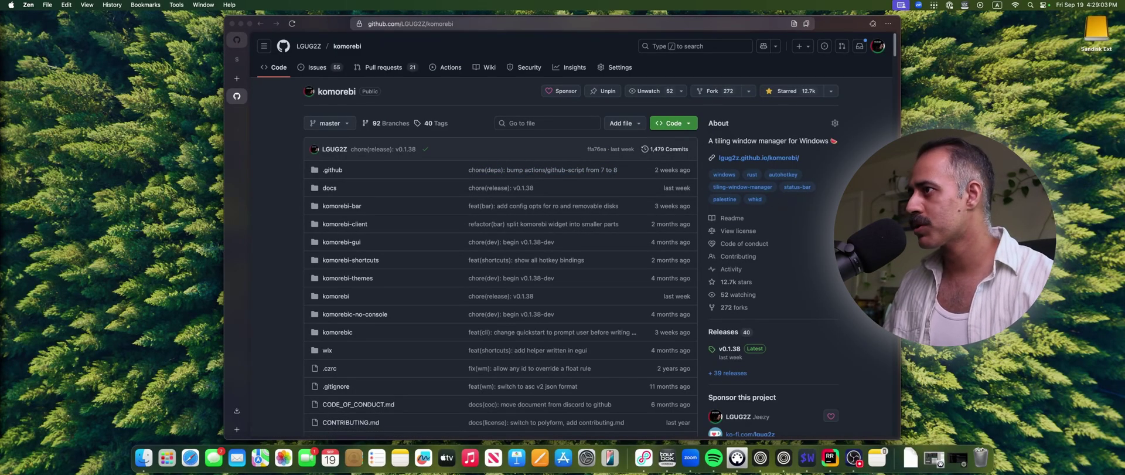
pyautogui.hotkey('alt', '1')
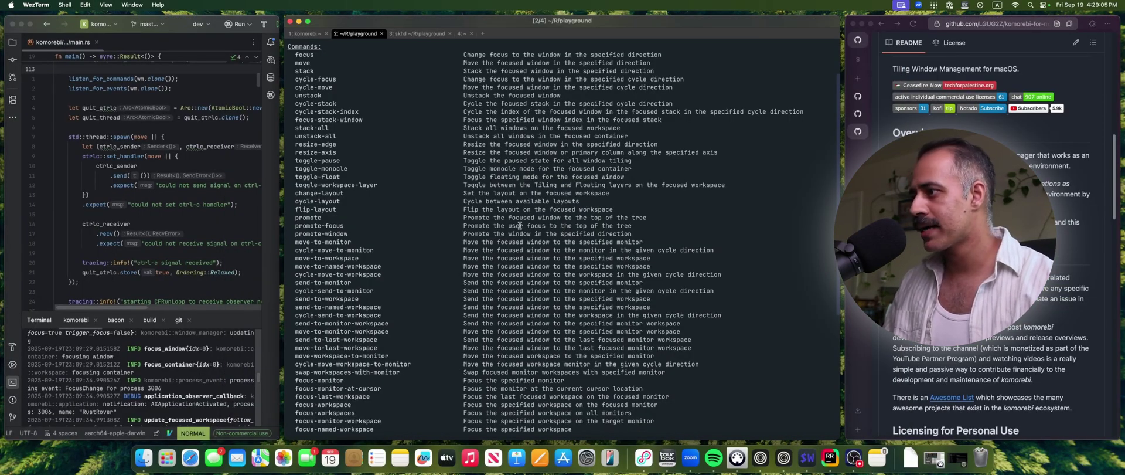
pyautogui.scroll(-5, 640, 307)
pyautogui.scroll(-3, 640, 307)
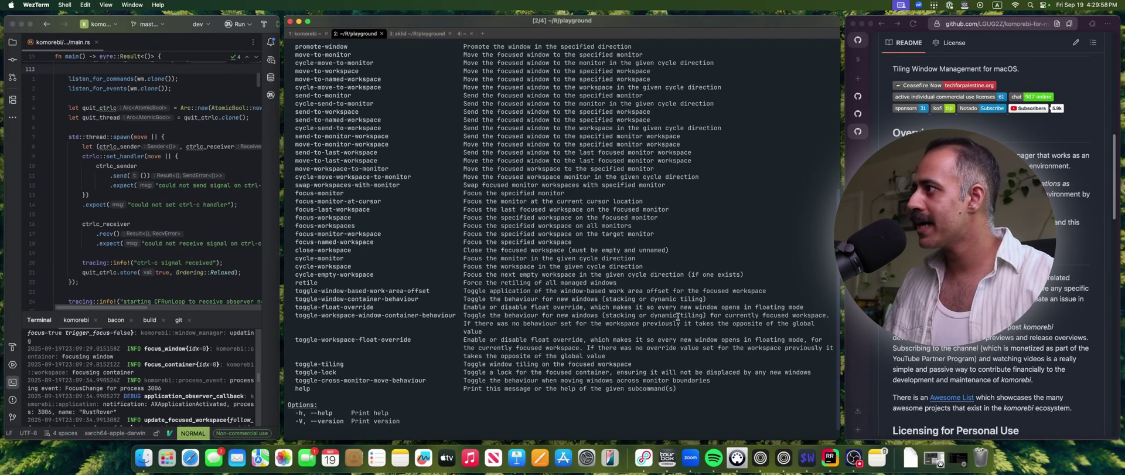
# Move the komorebi repository browser window from the second workspace to the first and place it in the central tile.
pyautogui.hotkey('alt', '2')
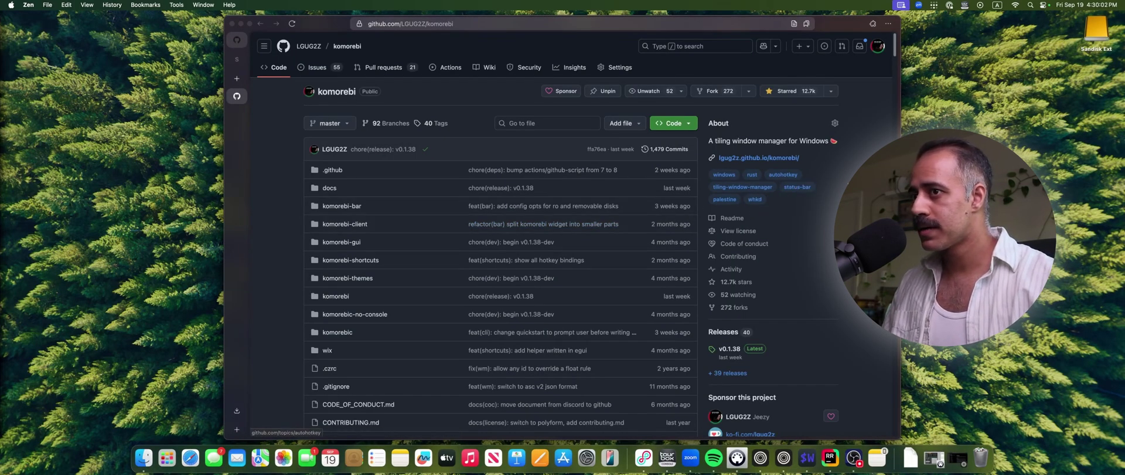
pyautogui.hotkey('alt', '1')
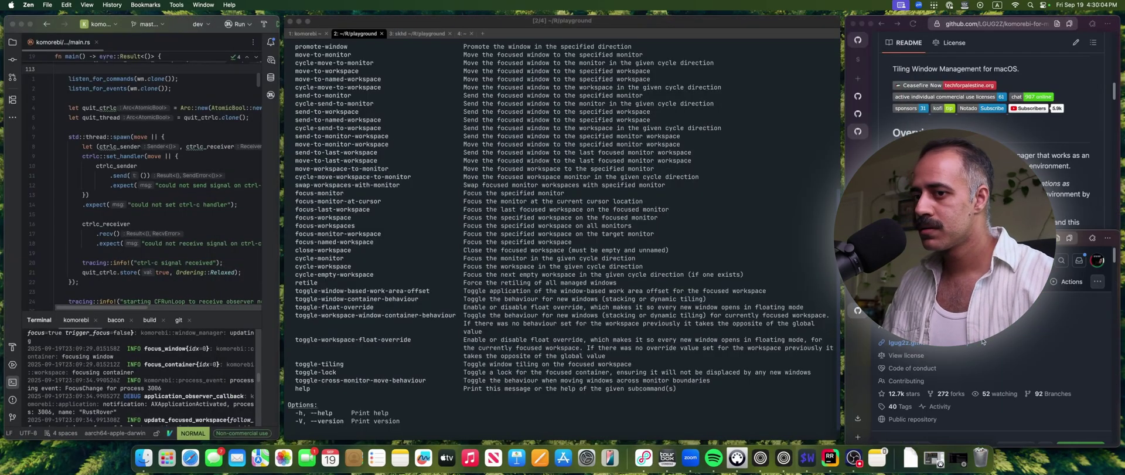
pyautogui.hotkey('alt', 'shift', 'h')
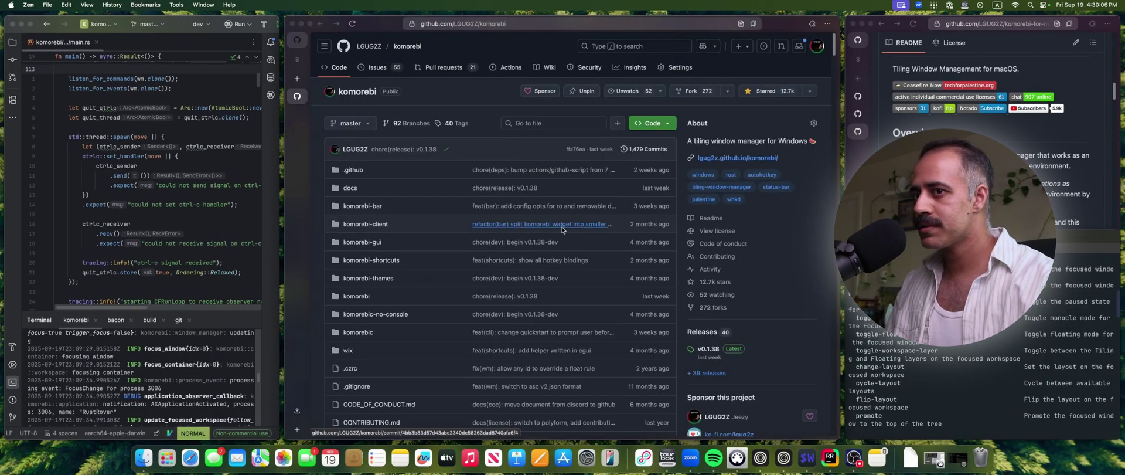
# Move the terminal and the komorebi-for-mac browser window from the first workspace to the second.
pyautogui.hotkey('alt', 'l')
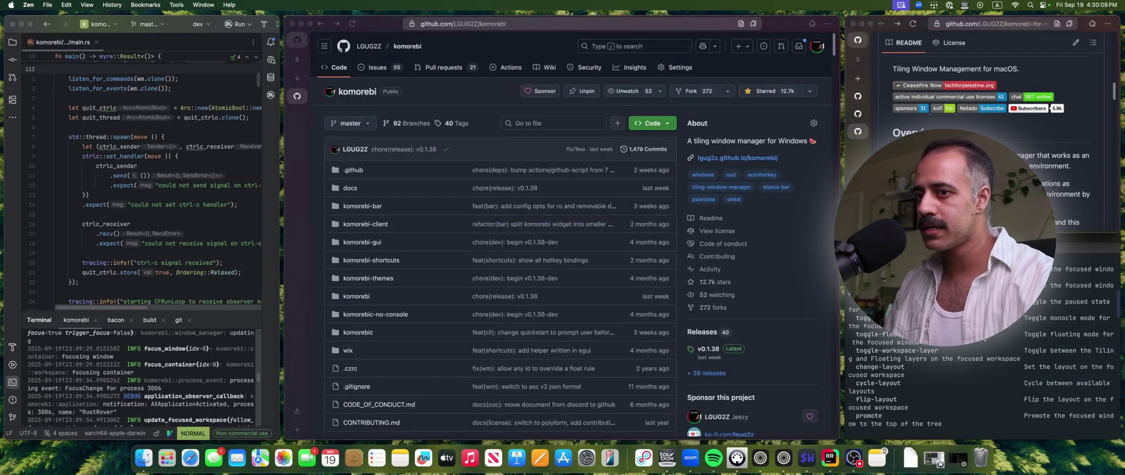
pyautogui.hotkey('alt', 'shift', 'f')
pyautogui.hotkey('alt', '1')
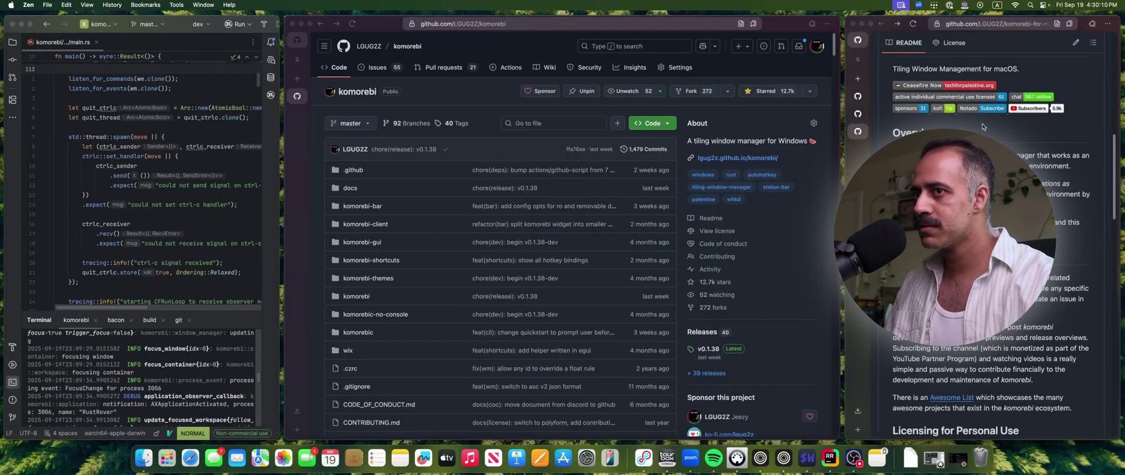
pyautogui.hotkey('alt', 'shift', '2')
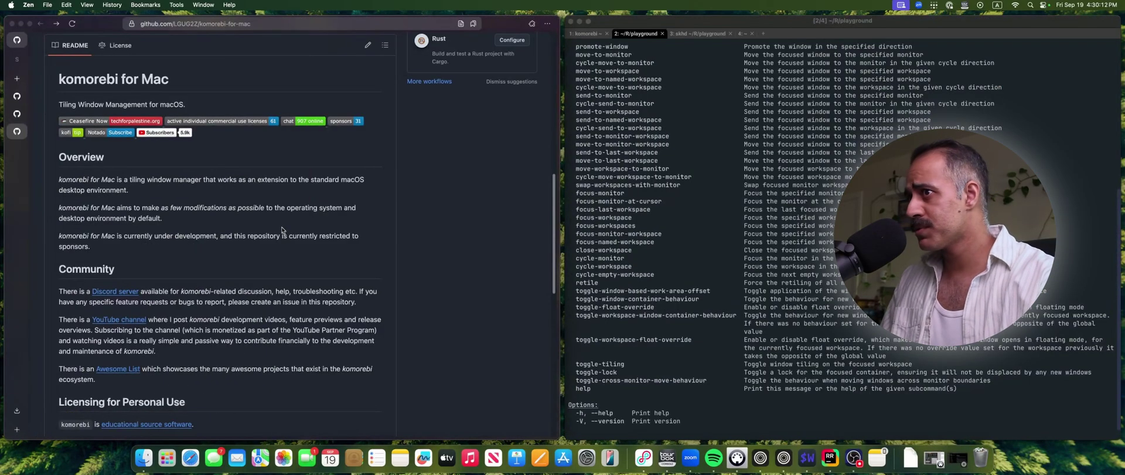
# Bring the komorebi-for-mac browser window and the terminal back to the first workspace, with the terminal in the central tile.
pyautogui.hotkey('alt', 'shift', '1')
pyautogui.hotkey('alt', '2')
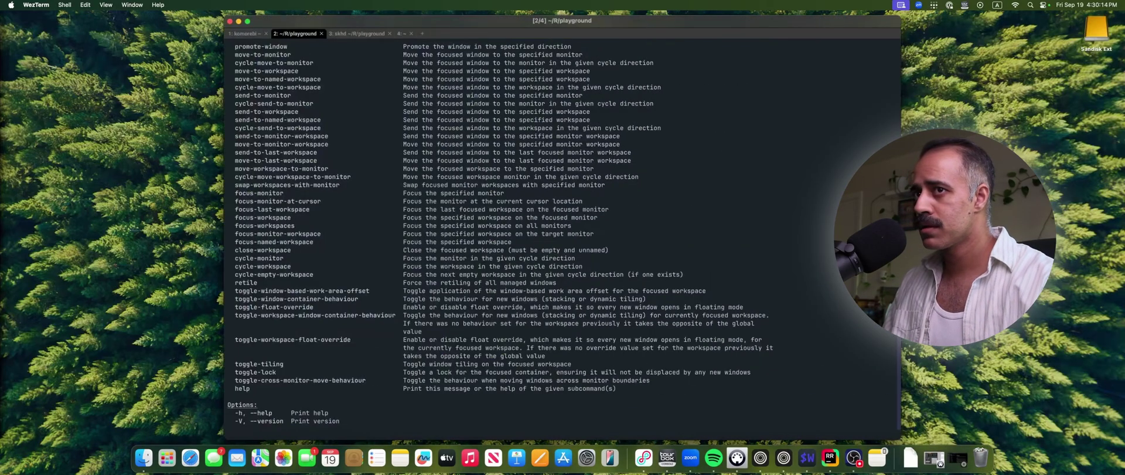
pyautogui.hotkey('alt', '2')
pyautogui.hotkey('alt', 'shift', 'h')
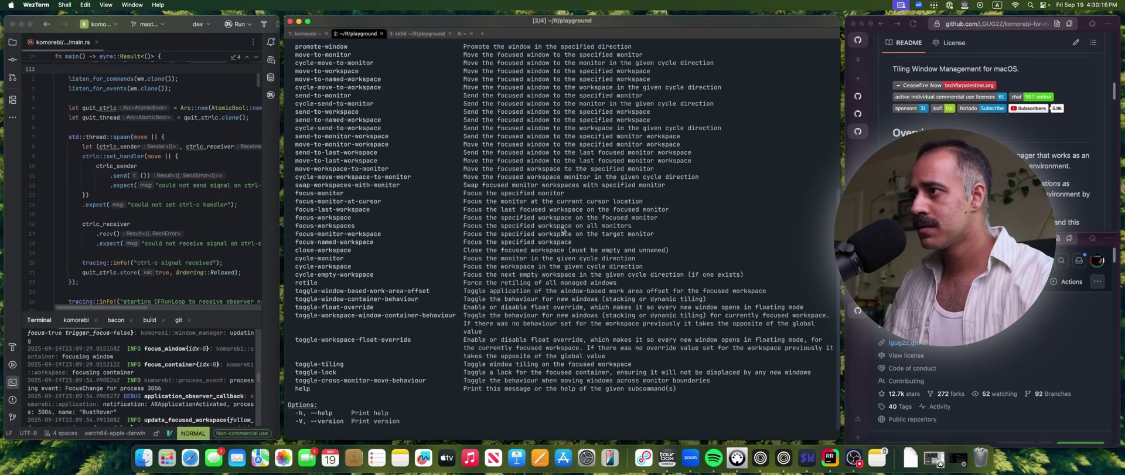
# Widen the terminal window and go back to its tab with the komorebic command list.
pyautogui.scroll(4, 552, 309)
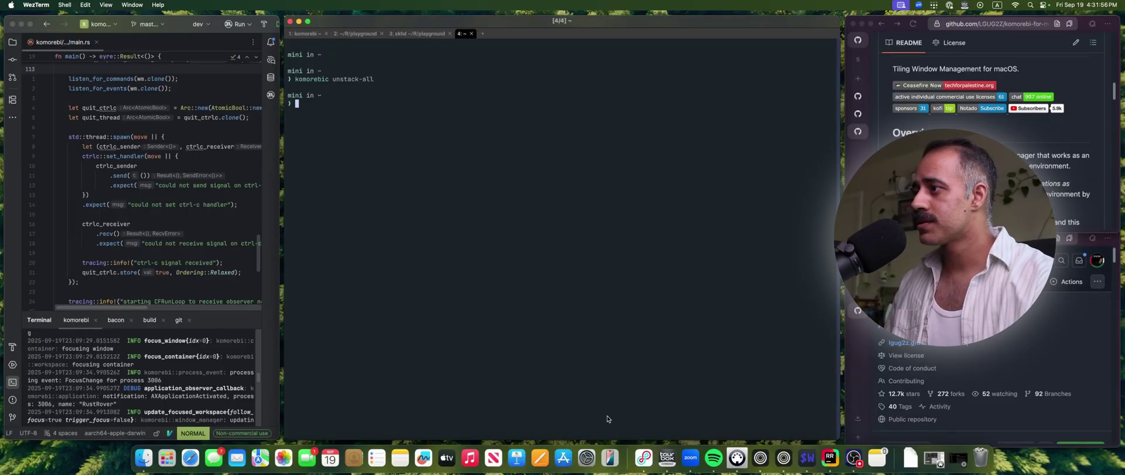
pyautogui.hotkey('alt', '=')
pyautogui.press('super+shift+bracketleft')
pyautogui.press('super+shift+bracketleft')
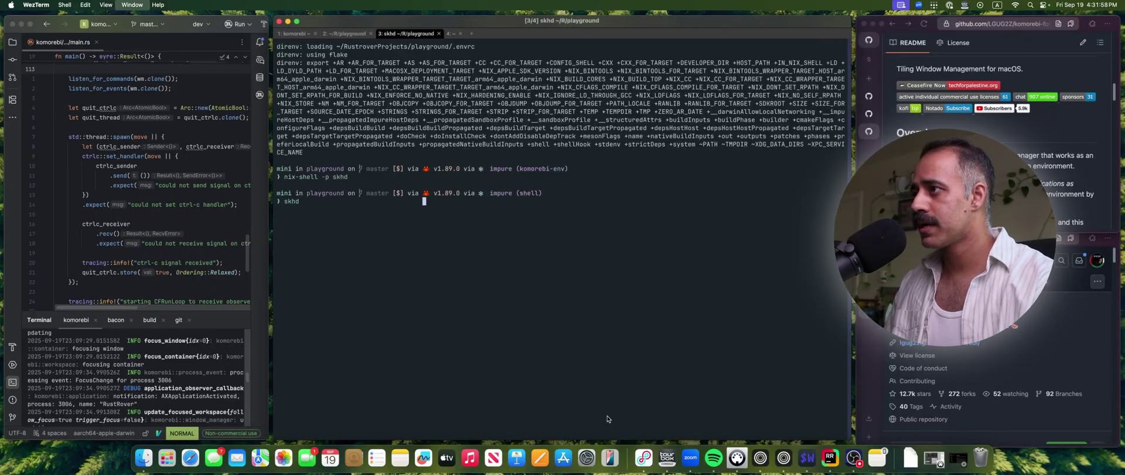
pyautogui.scroll(1, 385, 158)
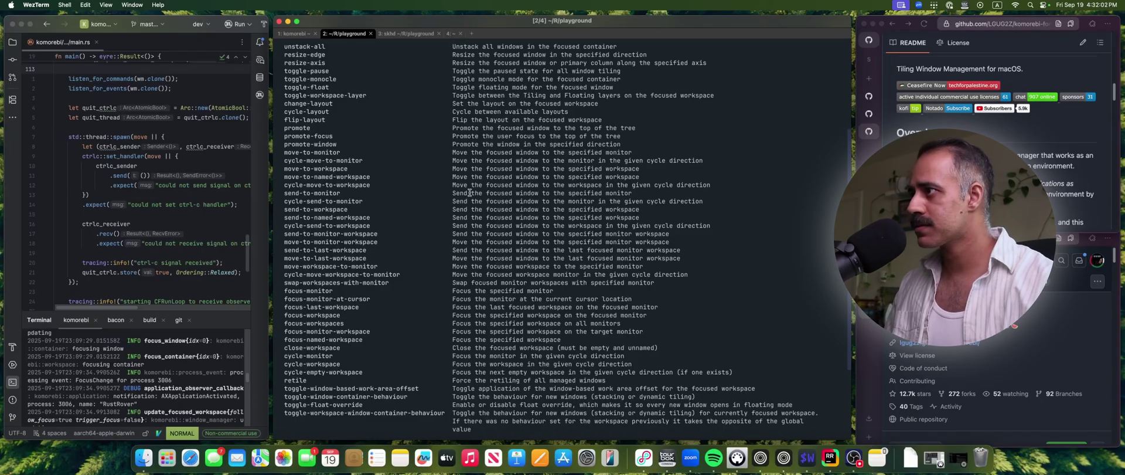
# Reduce the width of the central terminal window in repeated increments.
pyautogui.hotkey('alt', '-')
pyautogui.hotkey('alt', '-')
pyautogui.hotkey('alt', '-')
pyautogui.hotkey('alt', '-')
pyautogui.hotkey('alt', '-')
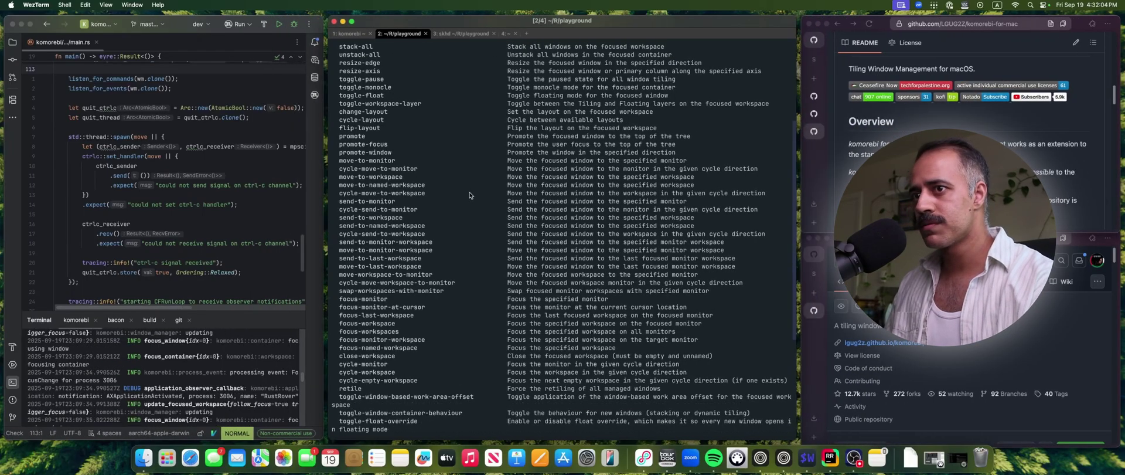
pyautogui.hotkey('alt', '-')
# Resize the tiled komorebi-for-mac browser window in width and height, and move the focus to RustRover.
pyautogui.hotkey('alt', 'l')
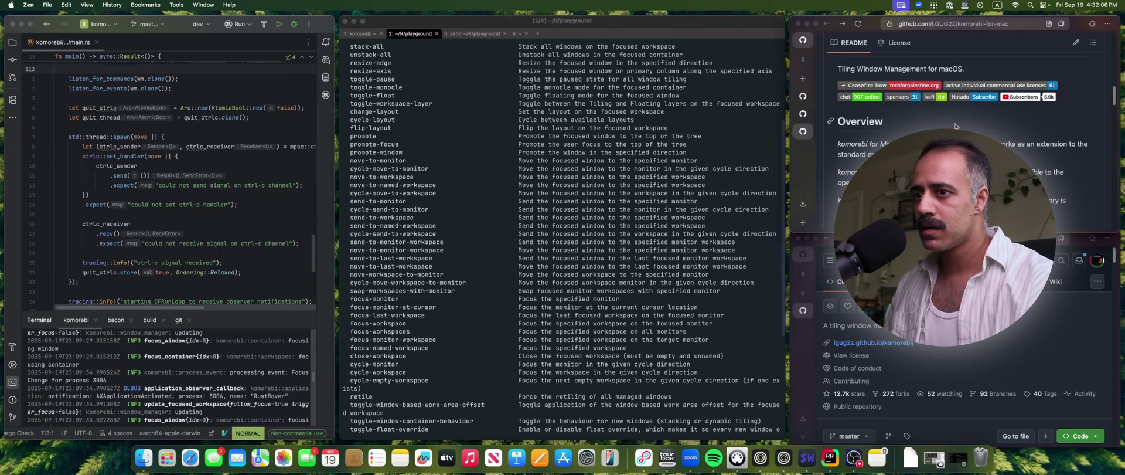
pyautogui.hotkey('alt', '-')
pyautogui.hotkey('alt', 'shift', '=')
pyautogui.hotkey('alt', 'shift', '=')
pyautogui.hotkey('alt', 'shift', '=')
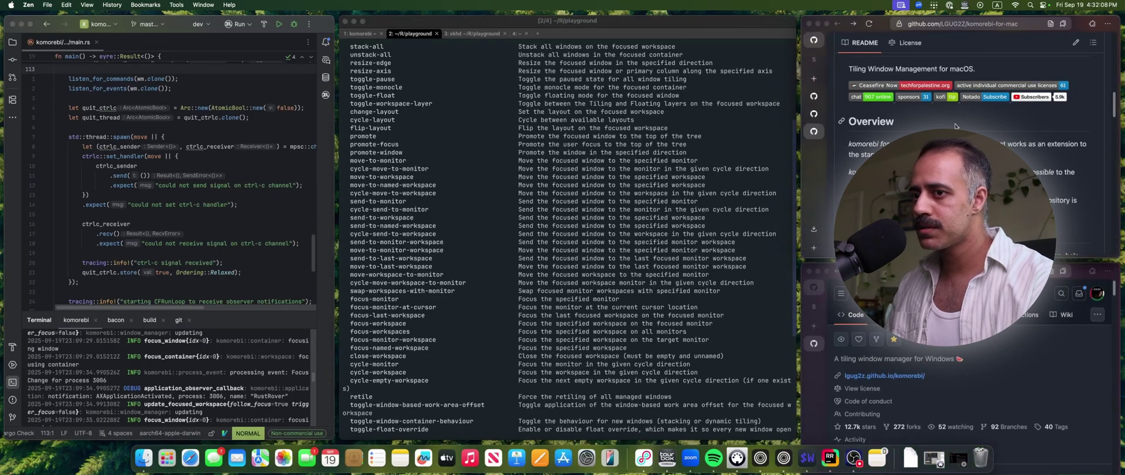
pyautogui.hotkey('alt', 'shift', '-')
pyautogui.hotkey('alt', 'shift', '-')
pyautogui.hotkey('alt', 'h')
pyautogui.hotkey('alt', 'h')
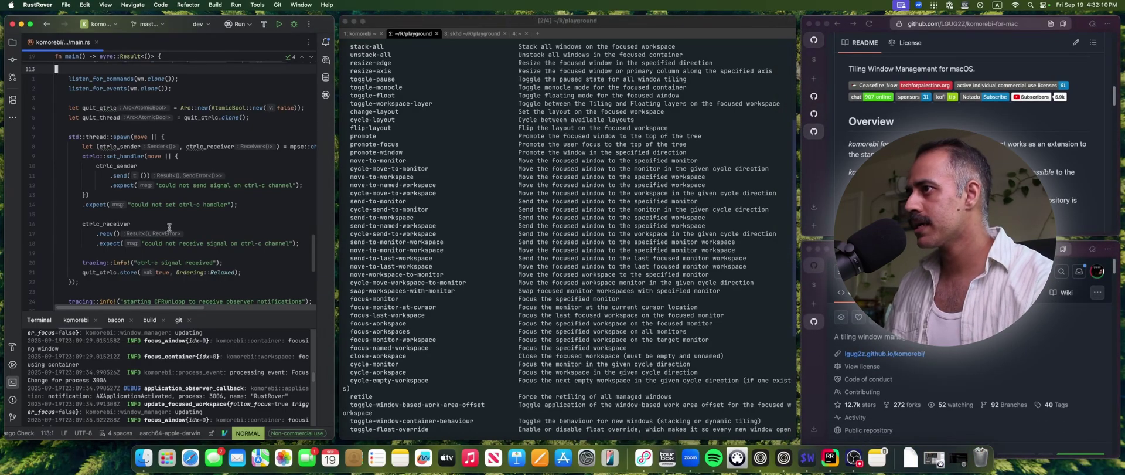
# Run "komorebic retile" in the fourth terminal tab to reset the resized layout.
pyautogui.click(519, 36)
pyautogui.write('komorebic retil')
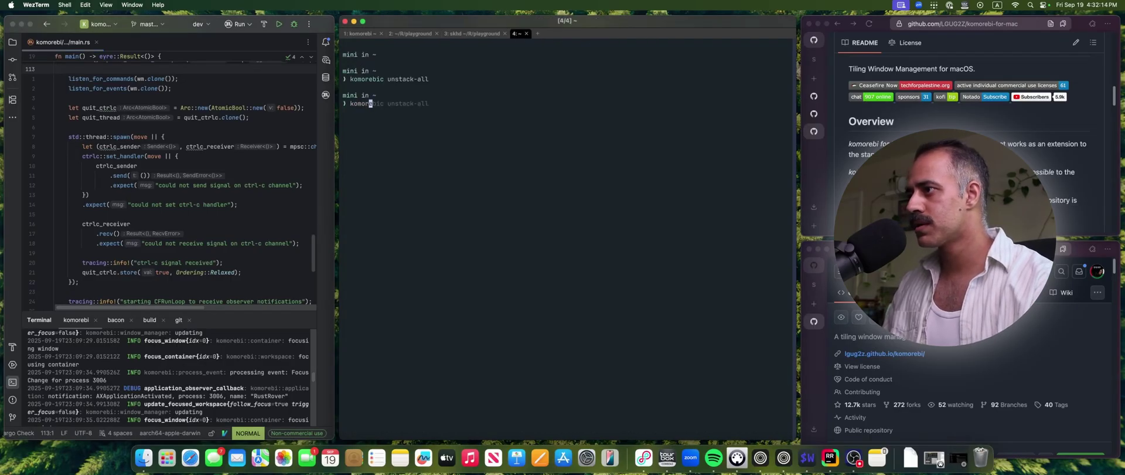
pyautogui.write('e')
pyautogui.press('Return')
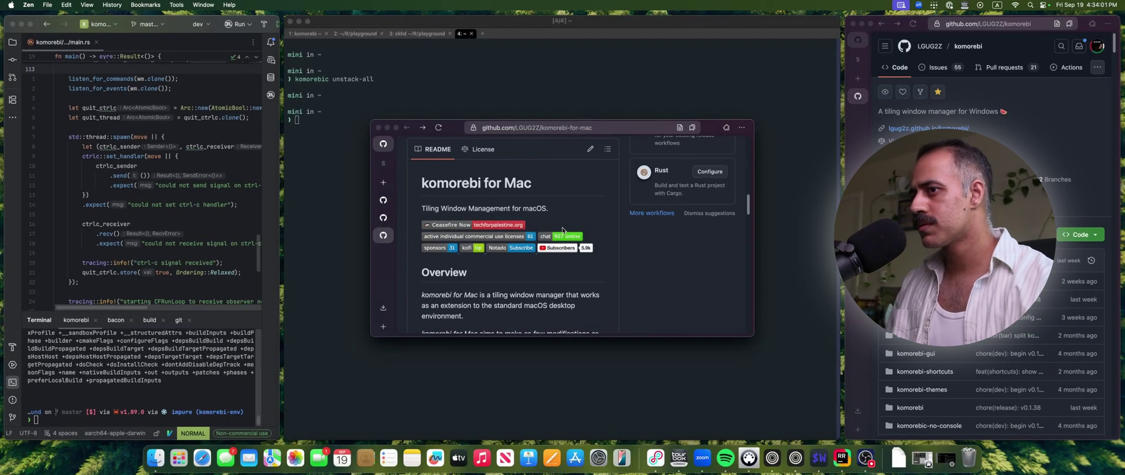
# Move the floating komorebi-for-mac browser window right, back left and one increment up over the terminal.
pyautogui.hotkey('alt', 'shift', 'l')
pyautogui.hotkey('alt', 'shift', 'l')
pyautogui.hotkey('alt', 'shift', 'l')
pyautogui.hotkey('alt', 'shift', 'l')
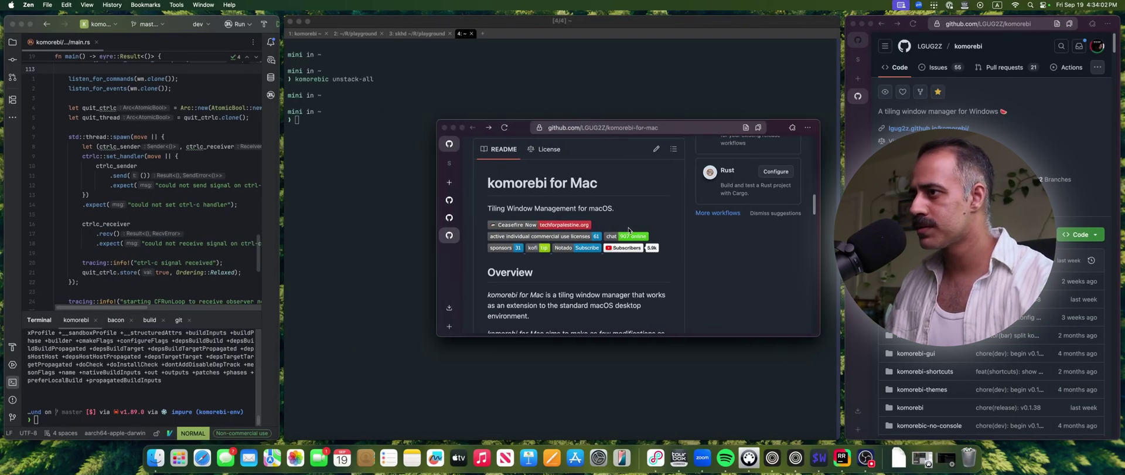
pyautogui.hotkey('alt', 'shift', 'h')
pyautogui.hotkey('alt', 'shift', 'h')
pyautogui.hotkey('alt', 'shift', 'h')
pyautogui.moveTo(584, 230); pyautogui.dragTo(584, 207)
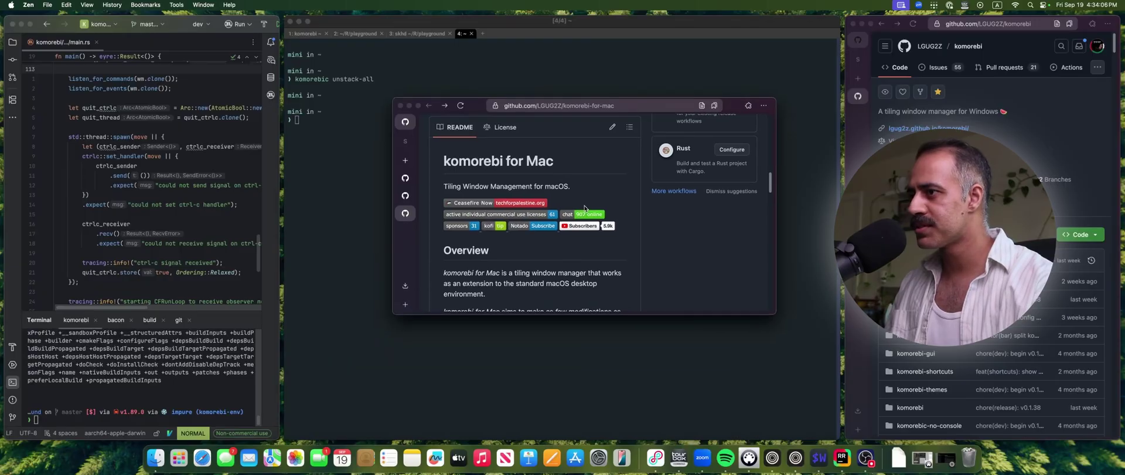
# Enlarge the floating browser window in width and height and bring it back to its previous size.
pyautogui.hotkey('alt', '=')
pyautogui.hotkey('alt', '=')
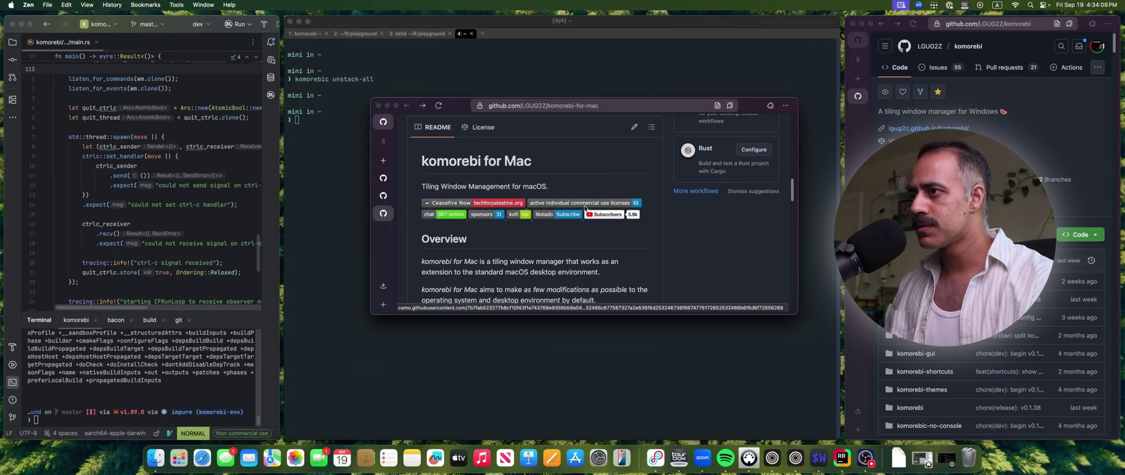
pyautogui.hotkey('alt', 'shift', '=')
pyautogui.hotkey('alt', 'shift', '=')
pyautogui.hotkey('alt', 'shift', '-')
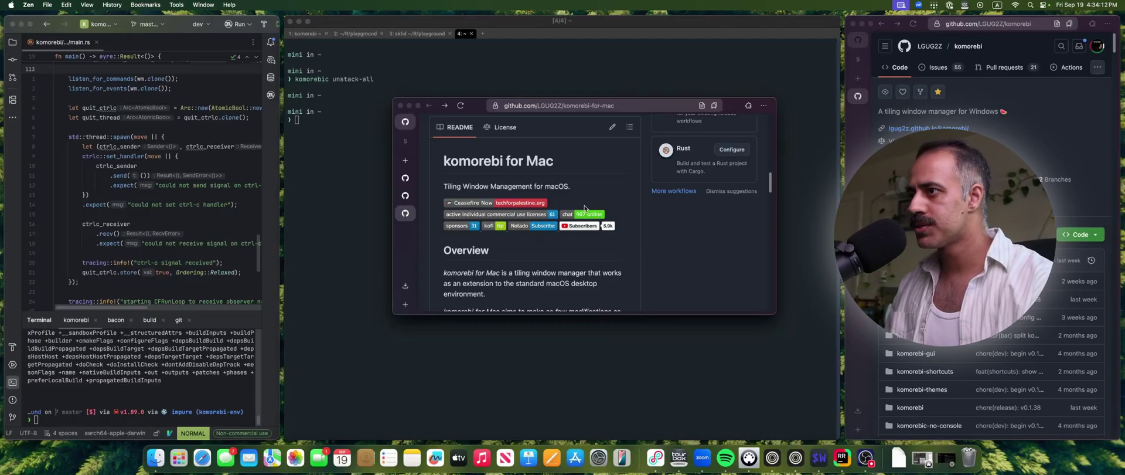
# Switch to the tiled windows to focus the terminal, and bring the floating browser window back to the front.
pyautogui.hotkey('alt', 'q')
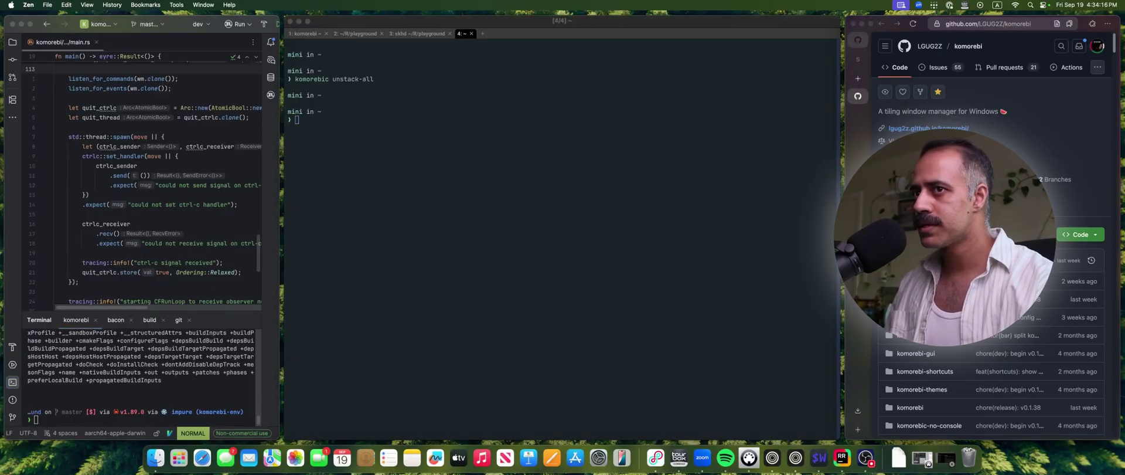
pyautogui.hotkey('alt', 'h')
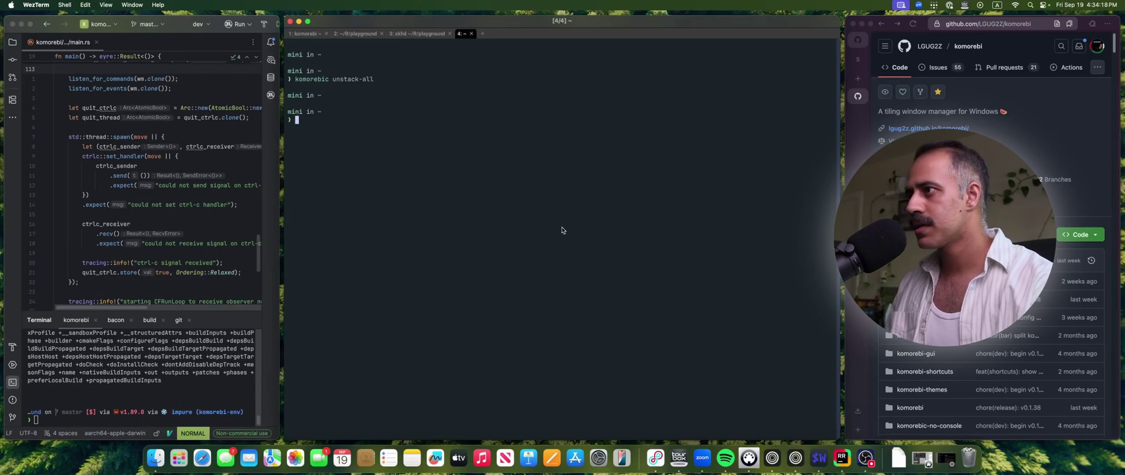
pyautogui.press('super+Tab')
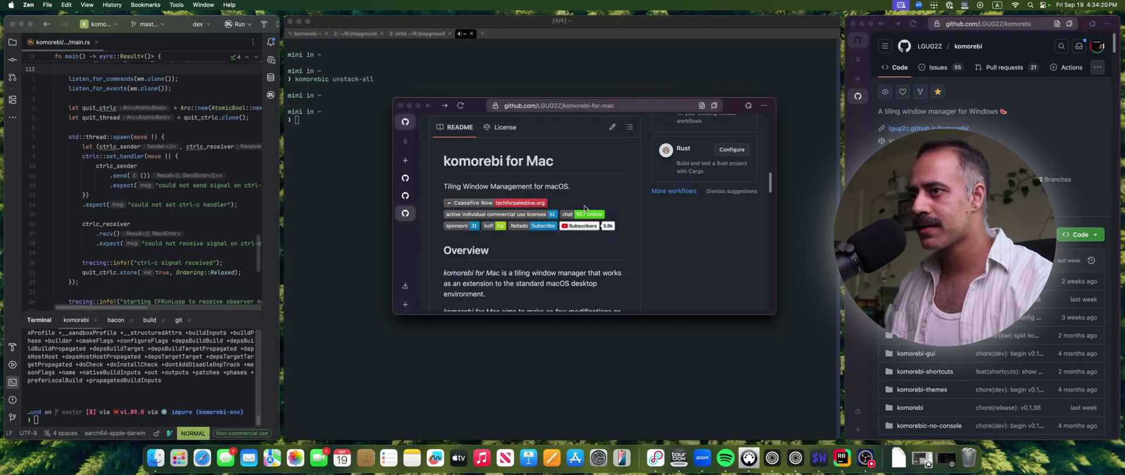
# Move the floating browser window right and left, then down and up, ending one increment left and one down from its start.
pyautogui.hotkey('alt', 'shift', 'l')
pyautogui.hotkey('alt', 'shift', 'l')
pyautogui.hotkey('alt', 'shift', 'l')
pyautogui.hotkey('alt', 'shift', 'h')
pyautogui.hotkey('alt', 'shift', 'h')
pyautogui.hotkey('alt', 'shift', 'h')
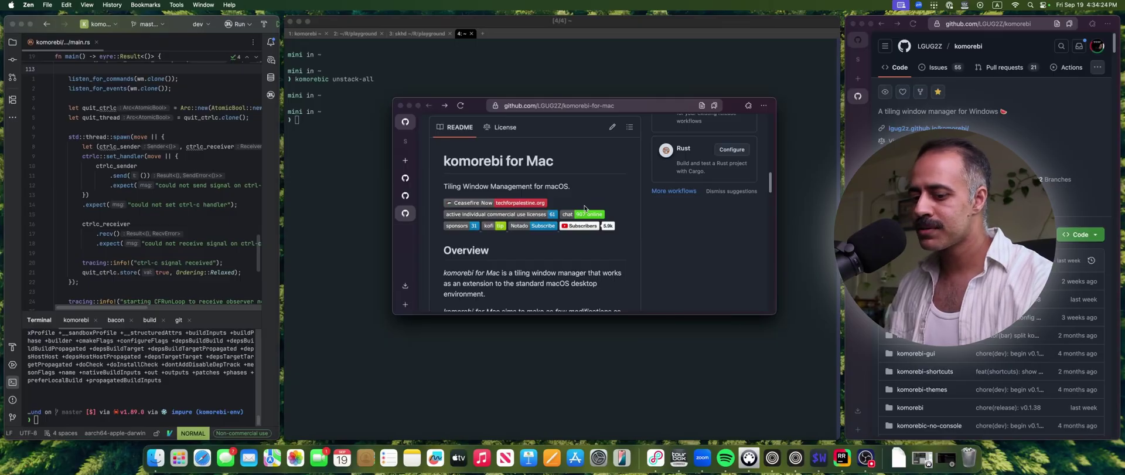
pyautogui.hotkey('alt', 'shift', 'h')
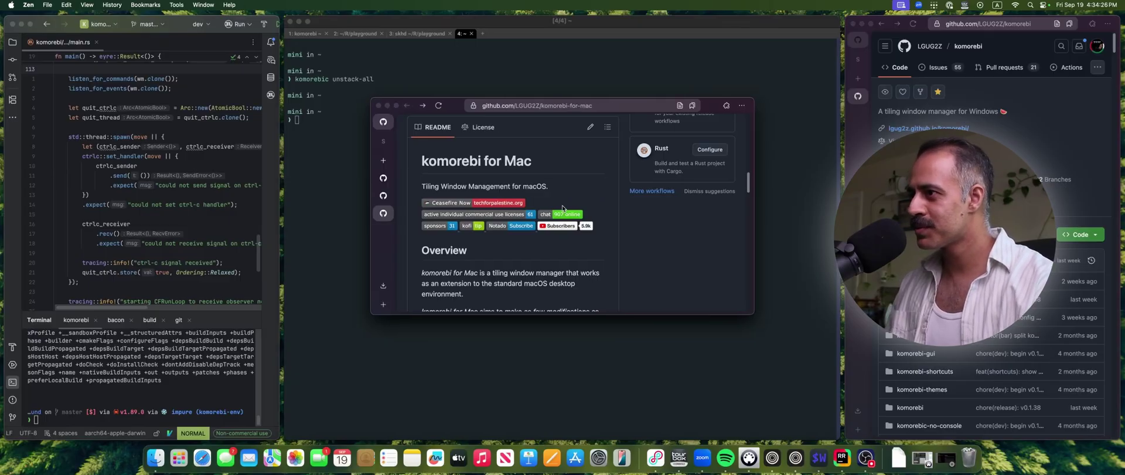
pyautogui.hotkey('alt', 'shift', 'j')
pyautogui.hotkey('alt', 'shift', 'j')
pyautogui.hotkey('alt', 'shift', 'k')
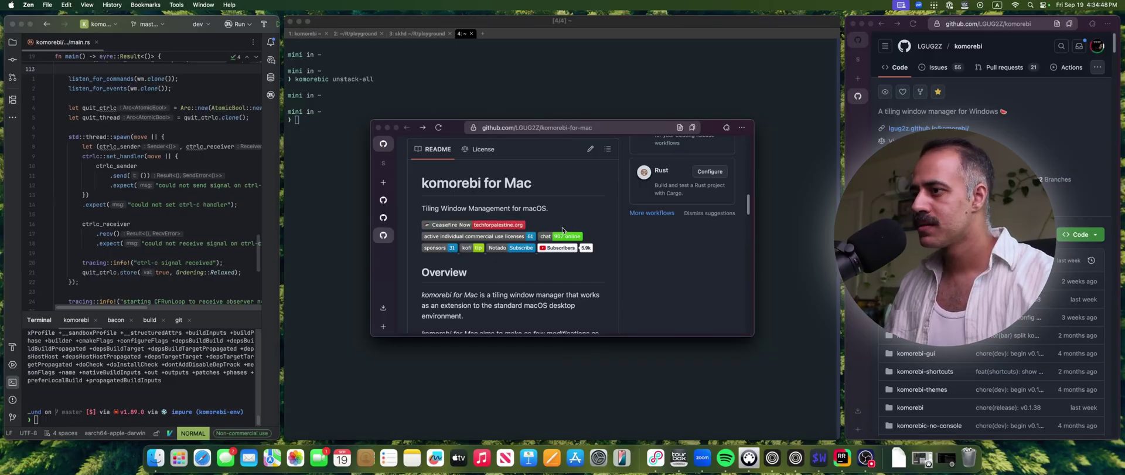
# Nudge the floating browser window right, left, up and down, returning it to the same position.
pyautogui.hotkey('alt', 'shift', 'l')
pyautogui.hotkey('alt', 'shift', 'l')
pyautogui.hotkey('alt', 'shift', 'h')
pyautogui.hotkey('alt', 'shift', 'h')
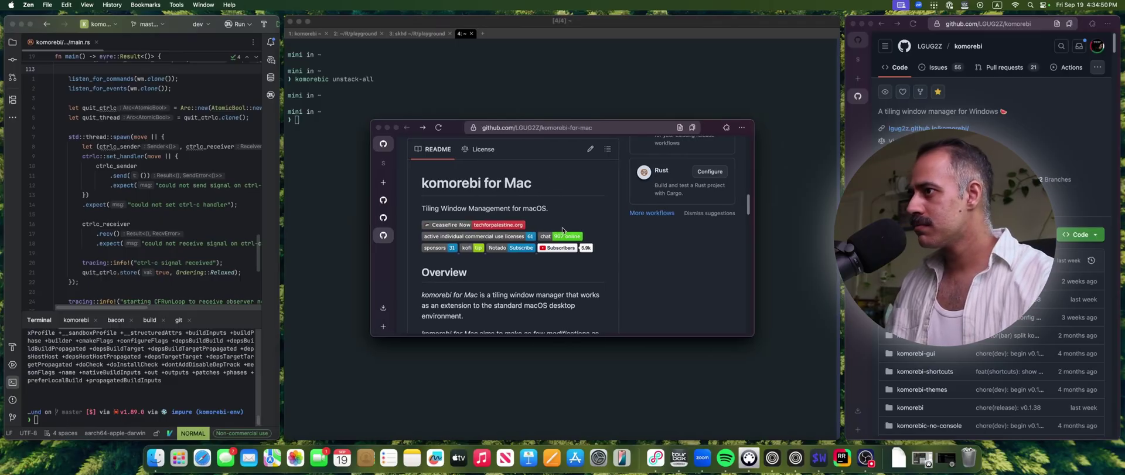
pyautogui.hotkey('alt', 'shift', 'k')
pyautogui.hotkey('alt', 'shift', 'j')
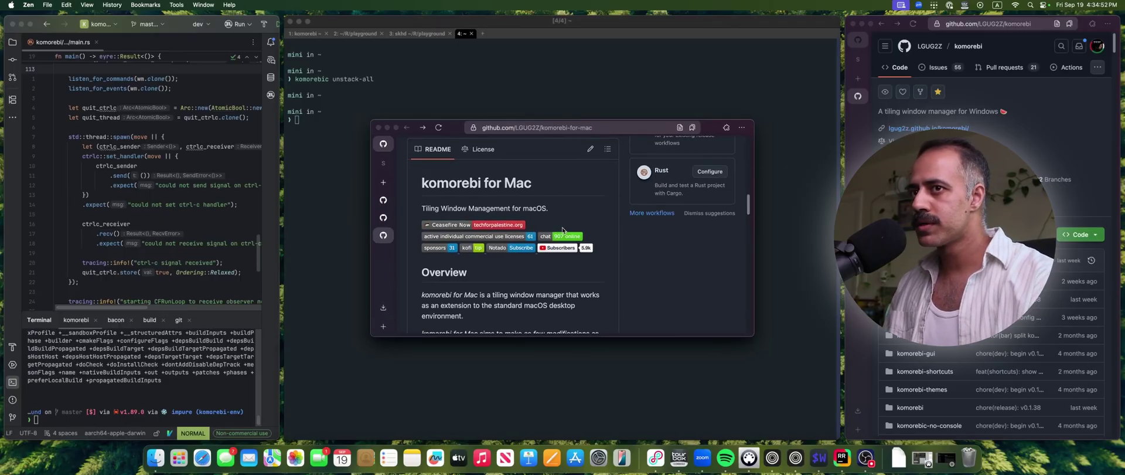
# Tile the floating browser window, move it right and left through the tiled layout, and float it again.
pyautogui.hotkey('alt', 't')
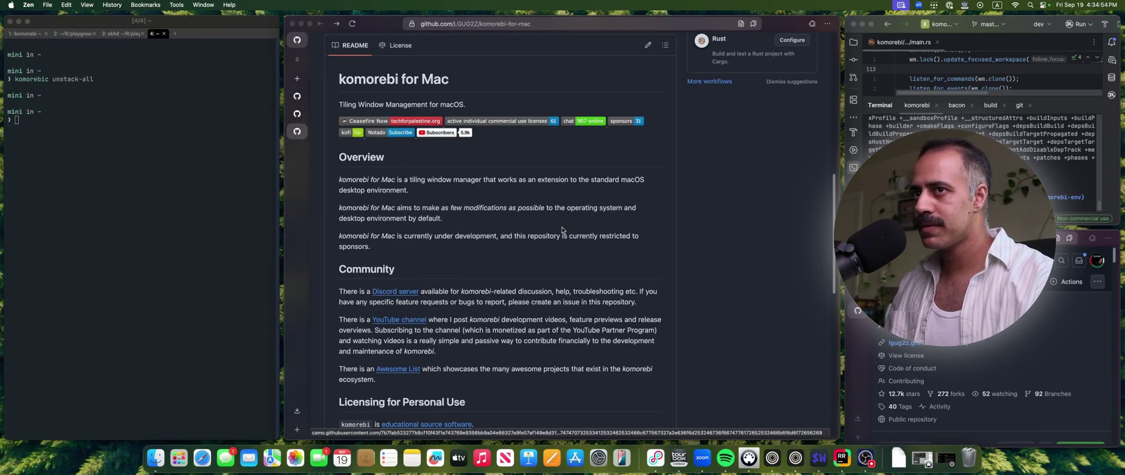
pyautogui.hotkey('alt', 'shift', 'l')
pyautogui.hotkey('alt', 'shift', 'h')
pyautogui.hotkey('alt', 'shift', 'h')
pyautogui.hotkey('alt', 'shift', 'l')
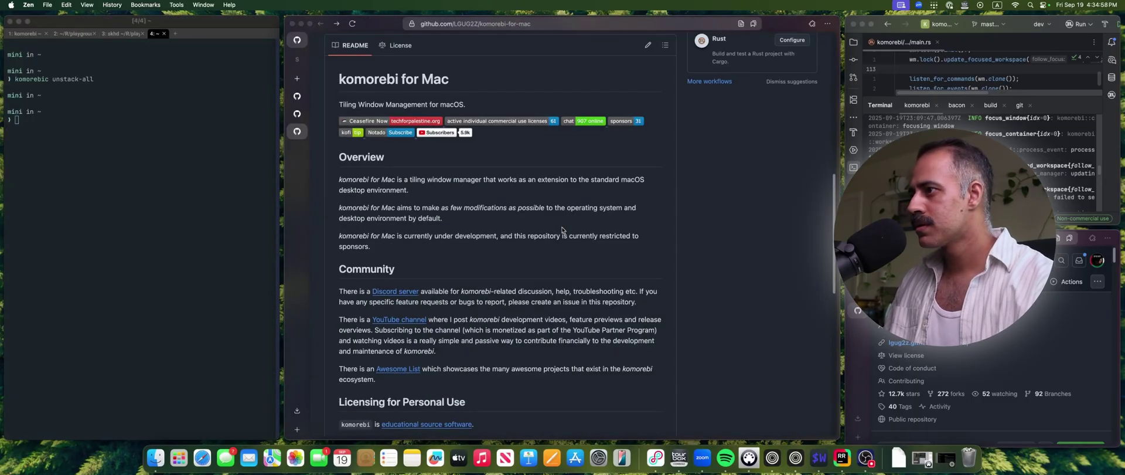
pyautogui.hotkey('alt', 't')
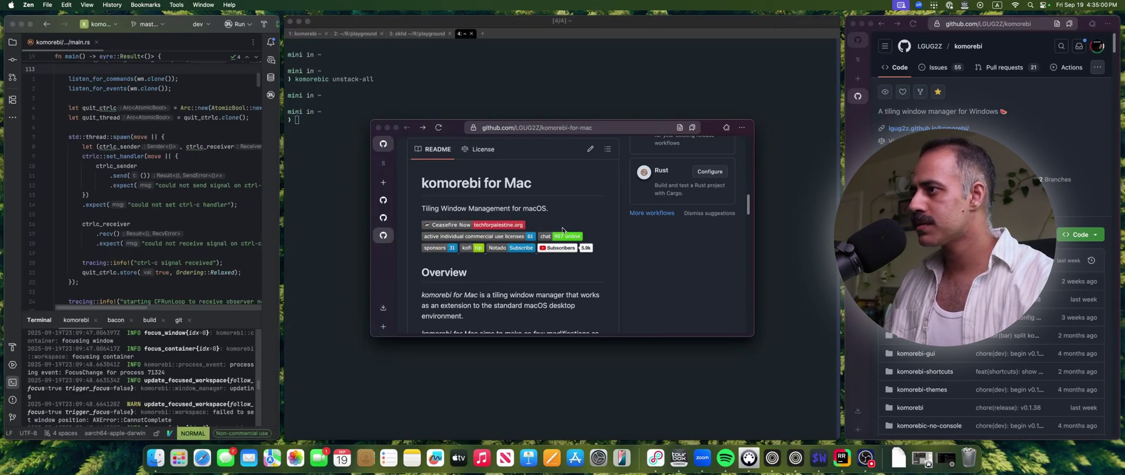
# Move the floating browser window to workspace 2 and shift it four increments to the right.
pyautogui.hotkey('alt', 'shift', '2')
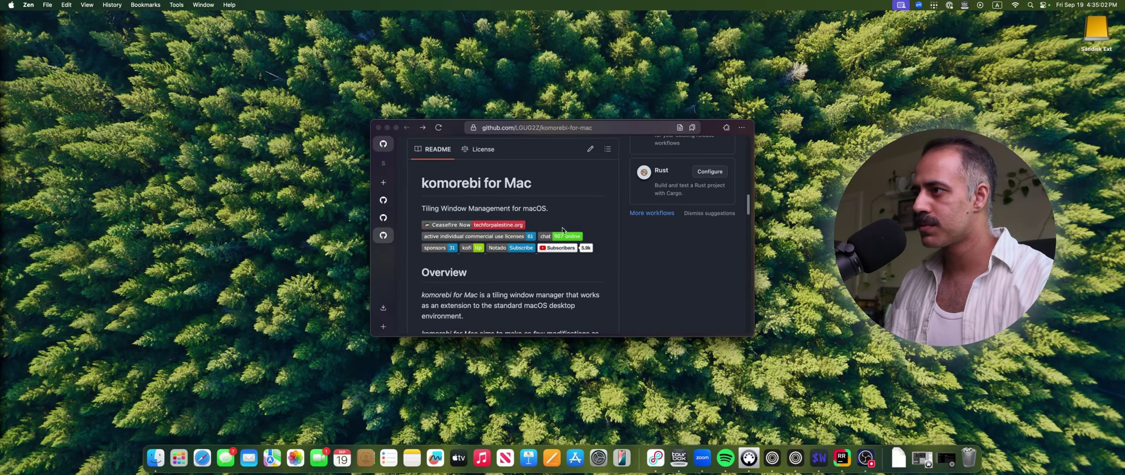
pyautogui.hotkey('alt', 'shift', 'l')
pyautogui.hotkey('alt', 'shift', 'l')
pyautogui.hotkey('alt', 'shift', 'l')
pyautogui.hotkey('alt', 'shift', 'l')
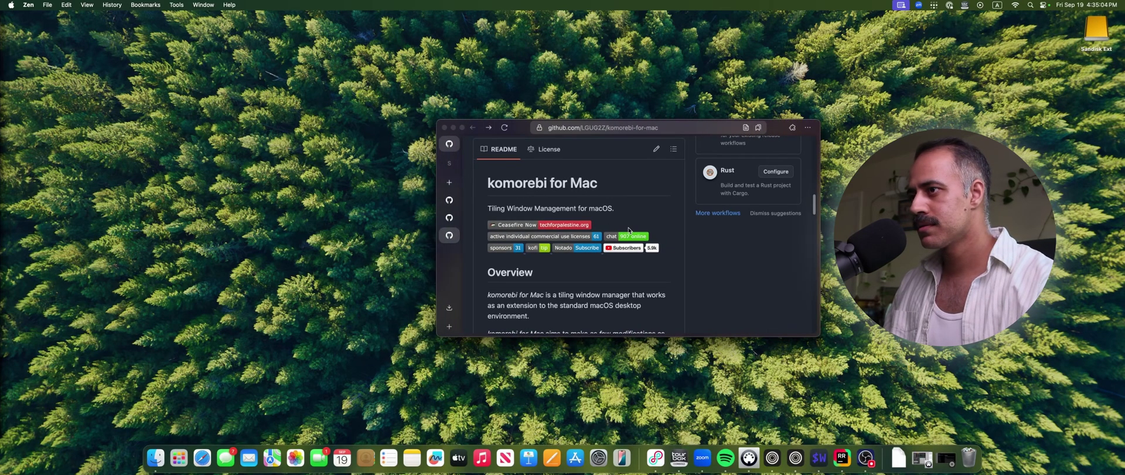
# Switch back and forth between workspaces 1 and 2, and tile the floating browser window alongside the three other windows.
pyautogui.hotkey('alt', '1')
pyautogui.hotkey('alt', '2')
pyautogui.hotkey('alt', '1')
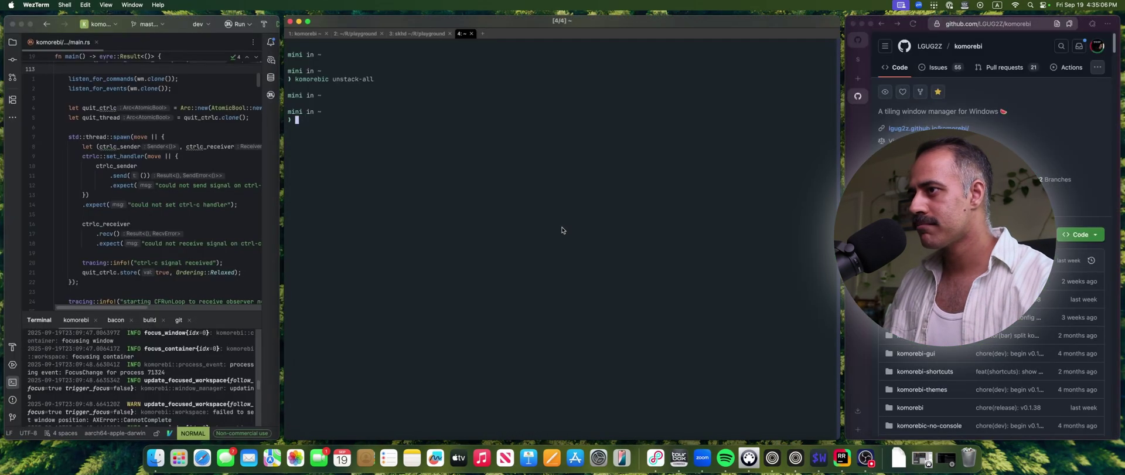
pyautogui.hotkey('alt', '2')
pyautogui.hotkey('alt', 't')
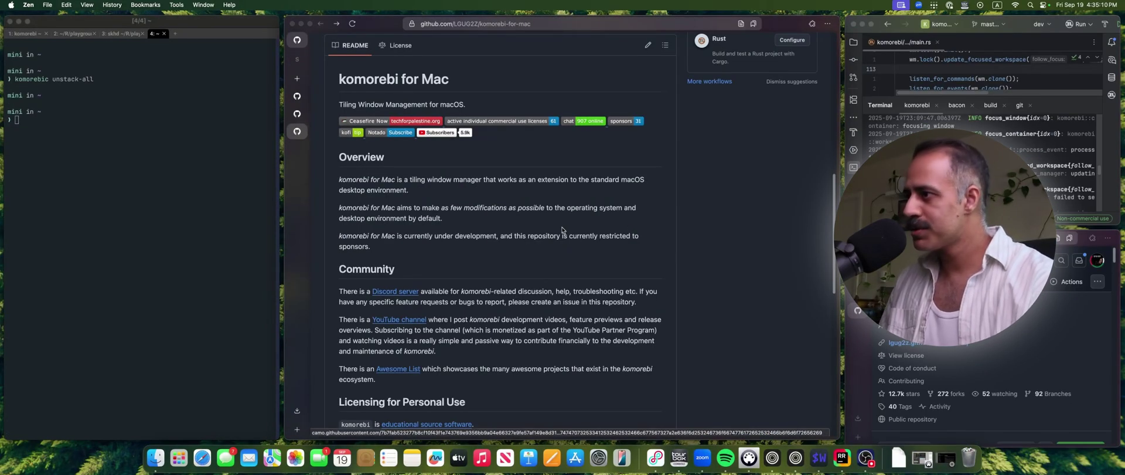
# Run komorebic change-layout without a layout to list its possible values, and clear the terminal.
pyautogui.click(983, 120)
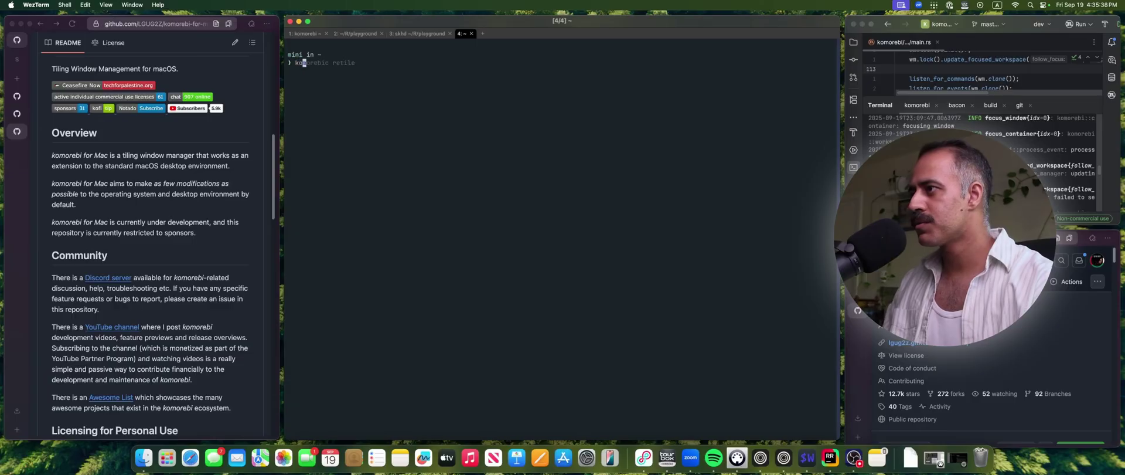
pyautogui.write('morebic c')
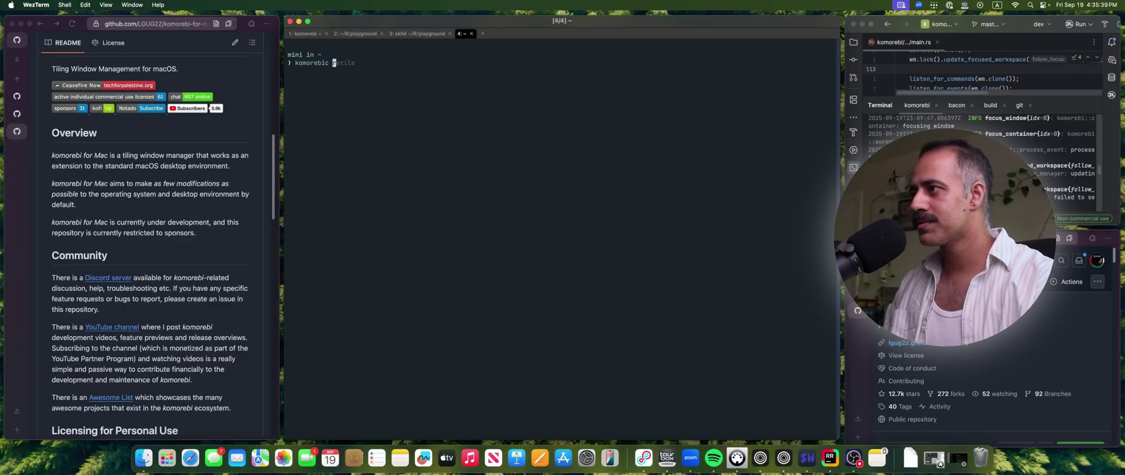
pyautogui.write('hange-layout')
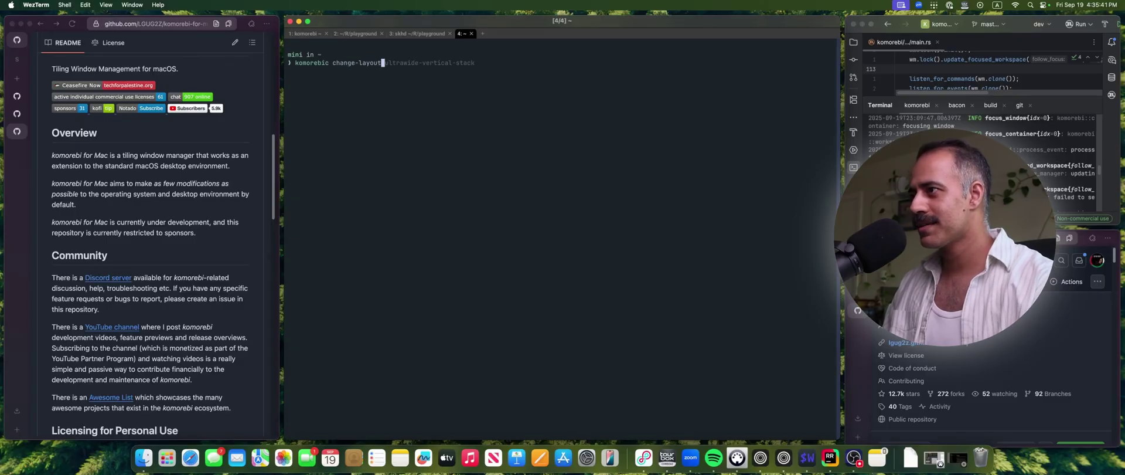
pyautogui.press('Return')
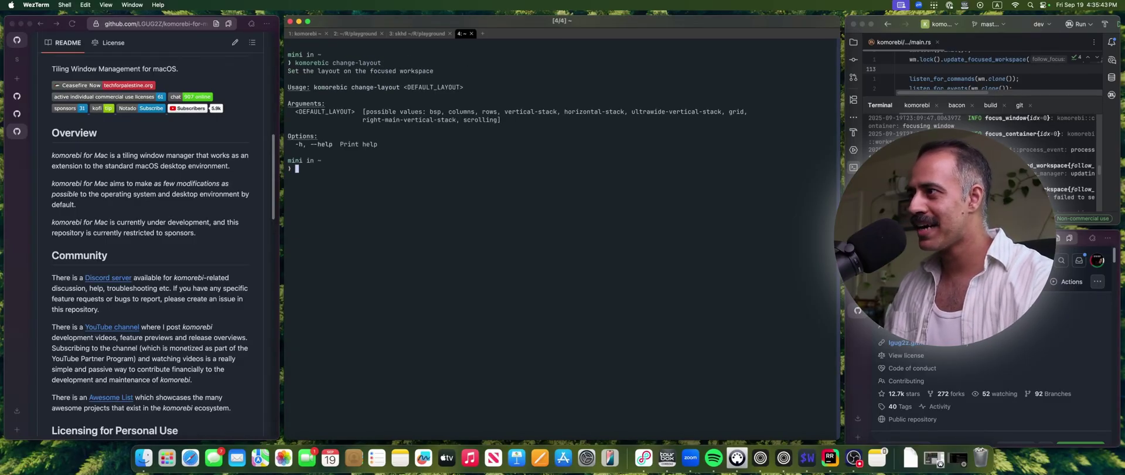
pyautogui.write('clear')
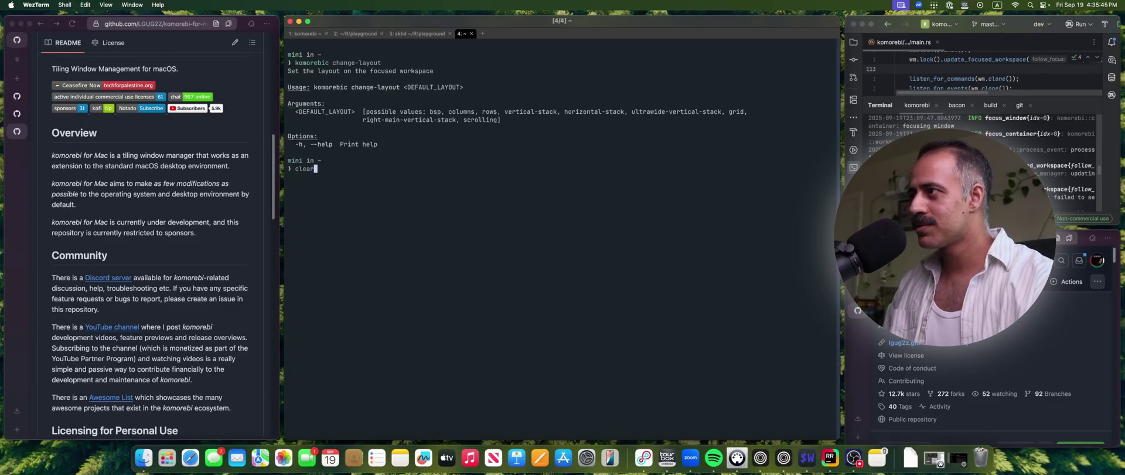
pyautogui.press('Return')
# Run komorebic cycle-layout next three times, going through the grid and right-main-vertical-stack layouts to scrolling.
pyautogui.write('komorebic cycle-layout next')
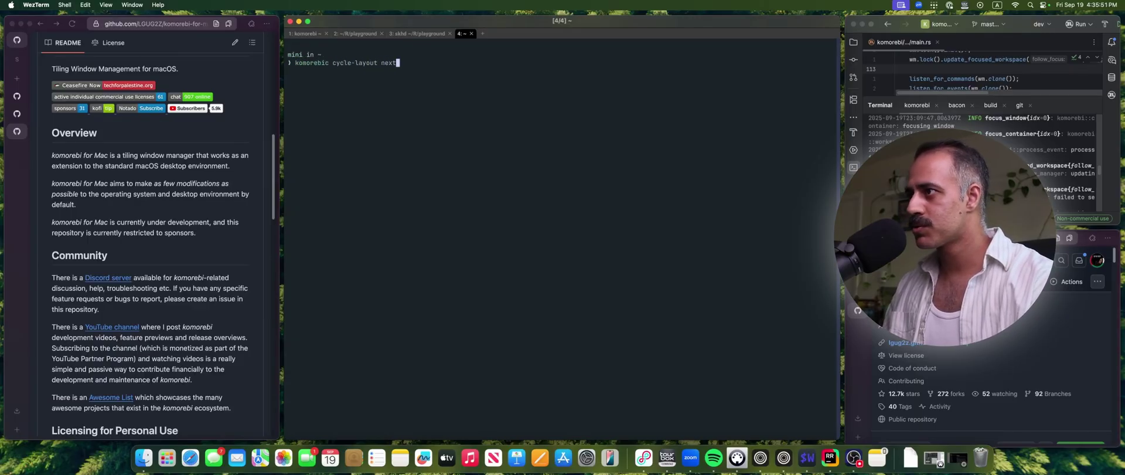
pyautogui.press('Return')
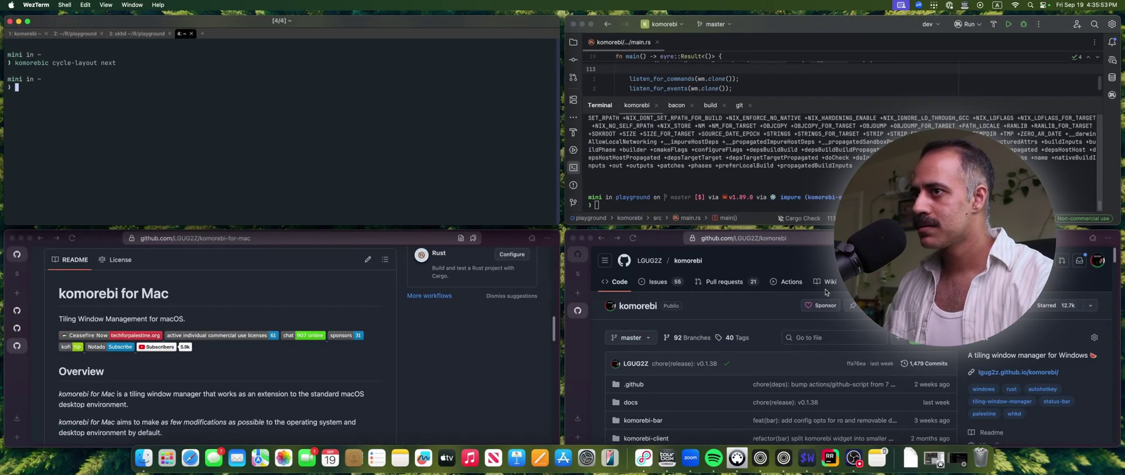
pyautogui.press('Up')
pyautogui.press('Return')
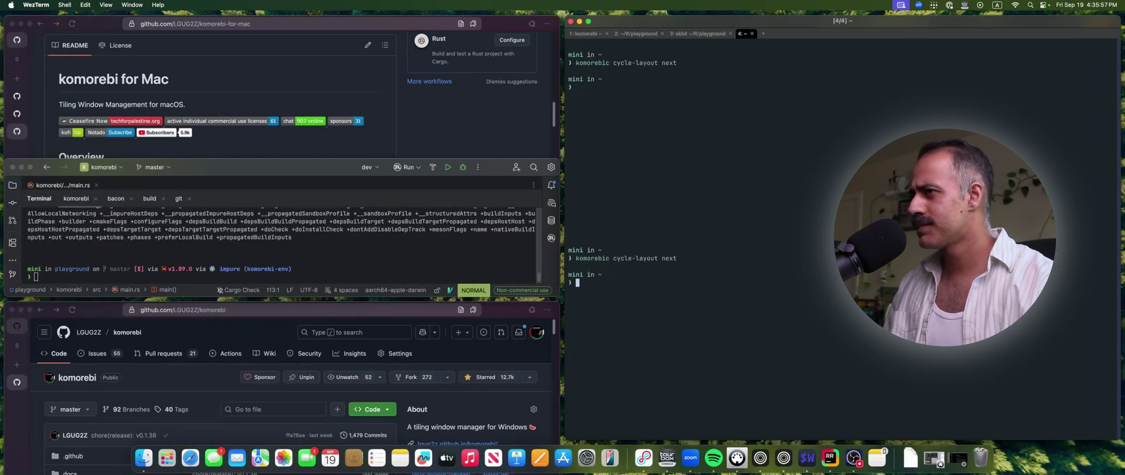
pyautogui.press('Up')
pyautogui.press('Return')
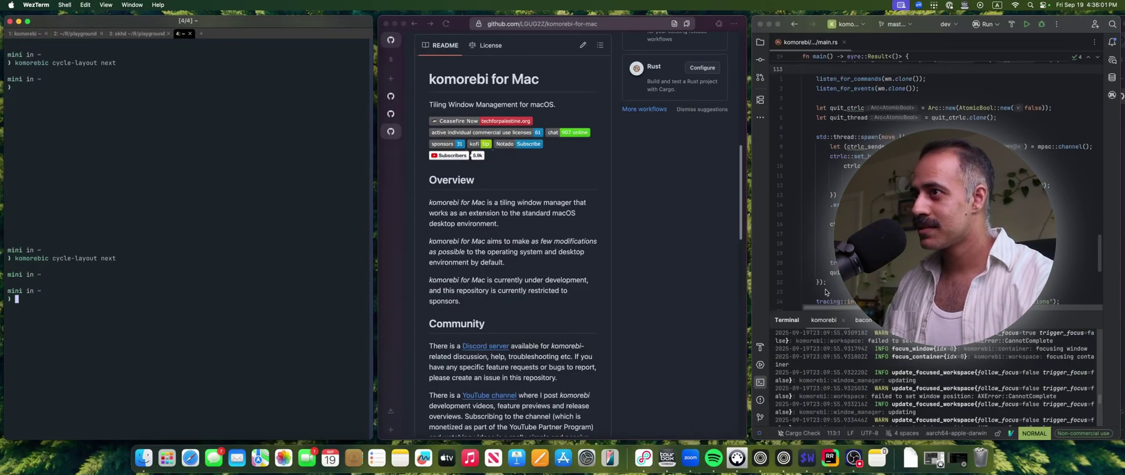
# Move the focus right through the scrolling layout's columns to the last window, and back left to the terminal.
pyautogui.hotkey('alt', 'l')
pyautogui.hotkey('alt', 'l')
pyautogui.hotkey('alt', 'l')
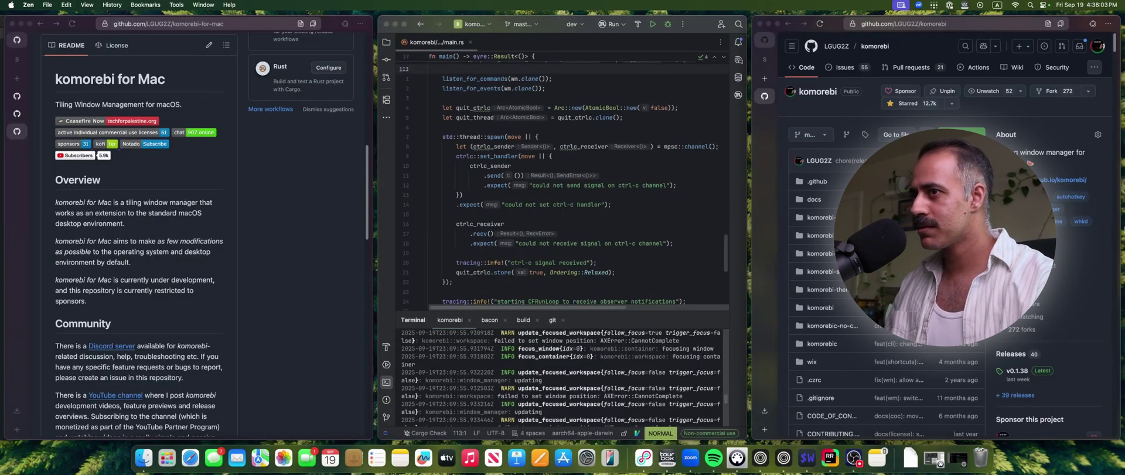
pyautogui.hotkey('alt', 'h')
pyautogui.hotkey('alt', 'h')
pyautogui.hotkey('alt', 'h')
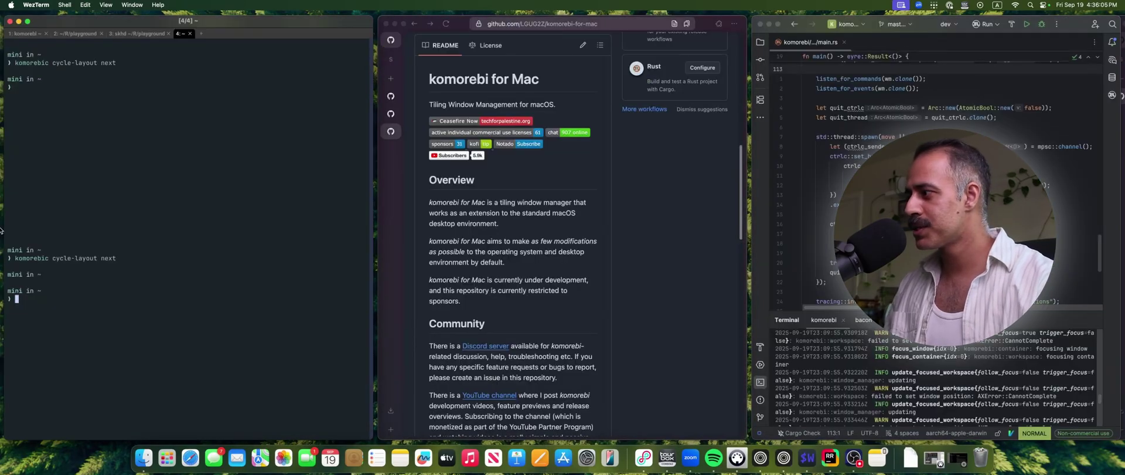
# Run komorebic cycle-layout next three more times, going through the bsp and columns layouts to rows.
pyautogui.press('Up')
pyautogui.press('Return')
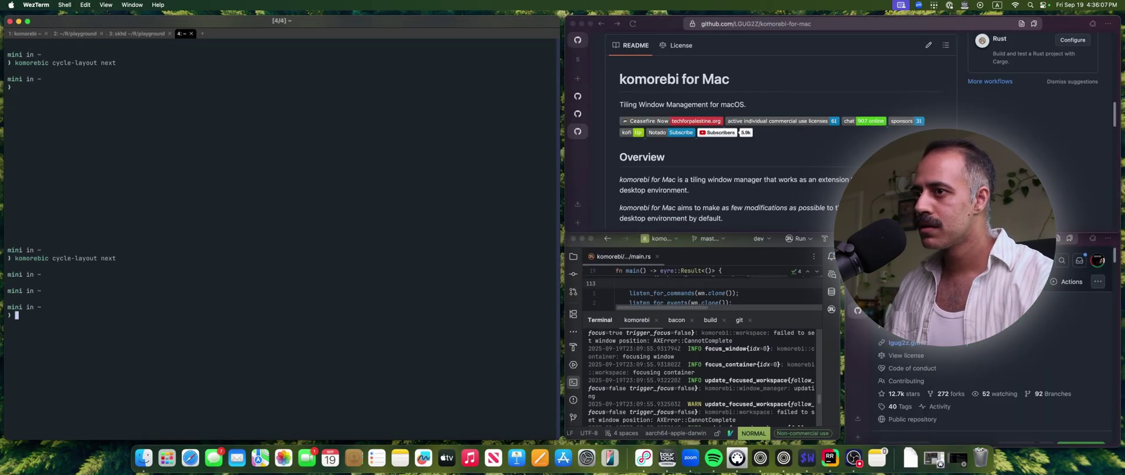
pyautogui.press('Up')
pyautogui.press('Return')
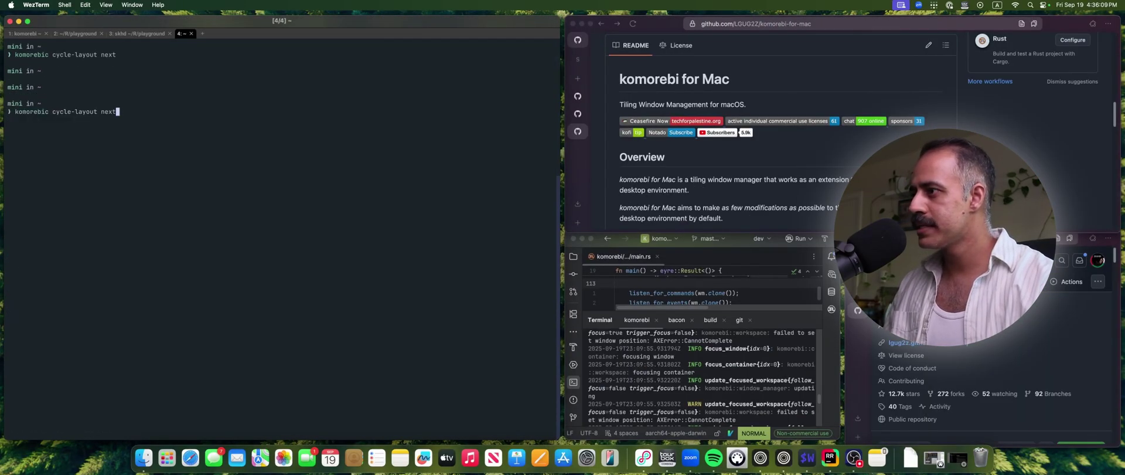
pyautogui.press('Up')
pyautogui.press('Return')
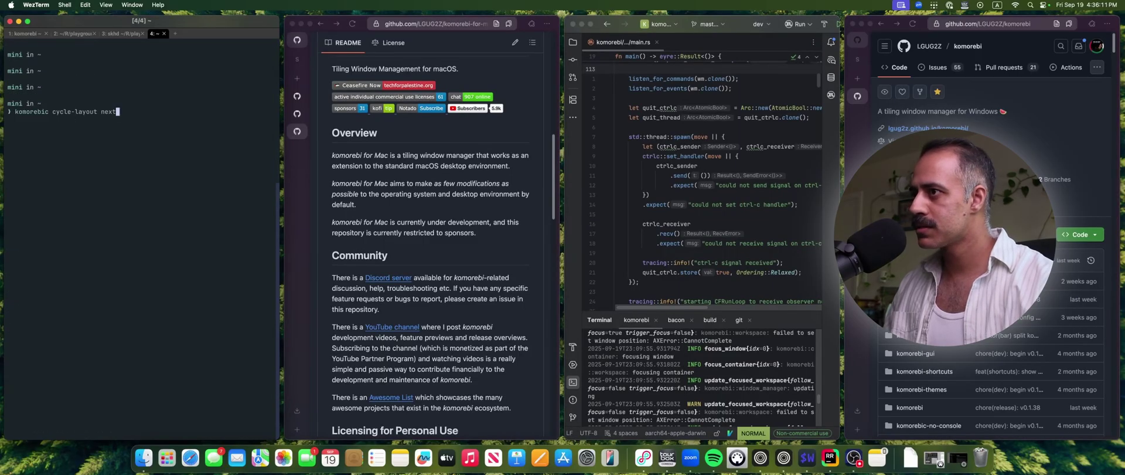
# Cycle the layout forward through vertical-stack and horizontal-stack back to ultrawide-vertical-stack, and clear the terminal.
pyautogui.press('Up')
pyautogui.press('Tab')
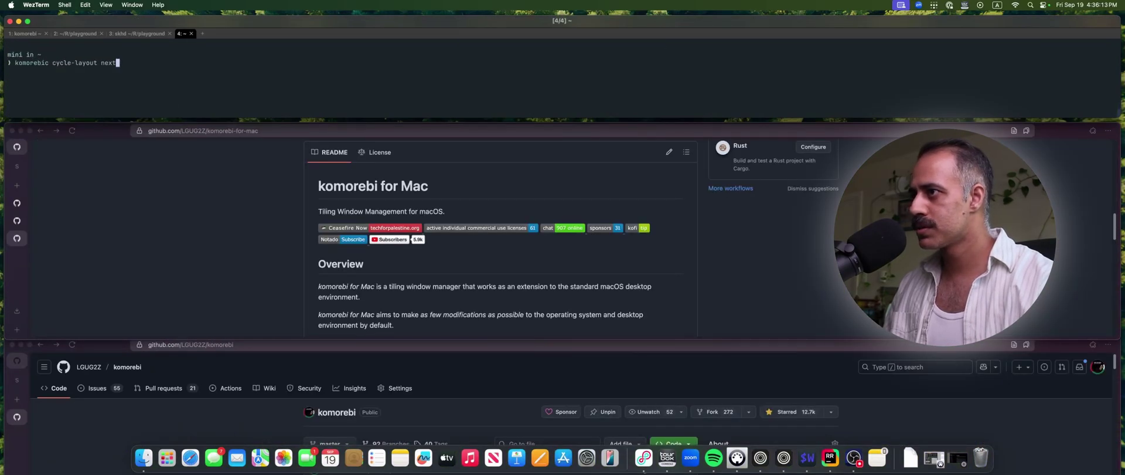
pyautogui.press('Return')
pyautogui.press('Up')
pyautogui.press('Tab')
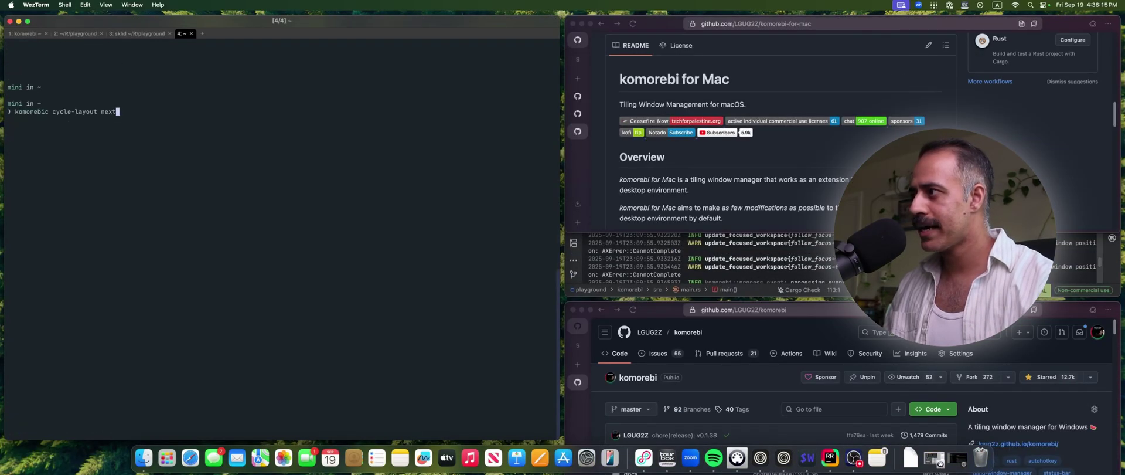
pyautogui.press('Return')
pyautogui.press('Up')
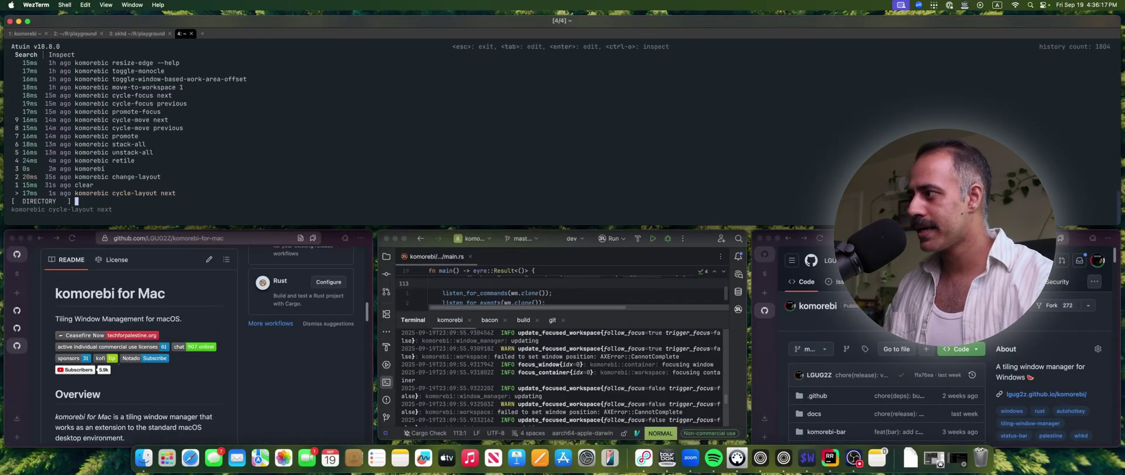
pyautogui.press('Tab')
pyautogui.press('Return')
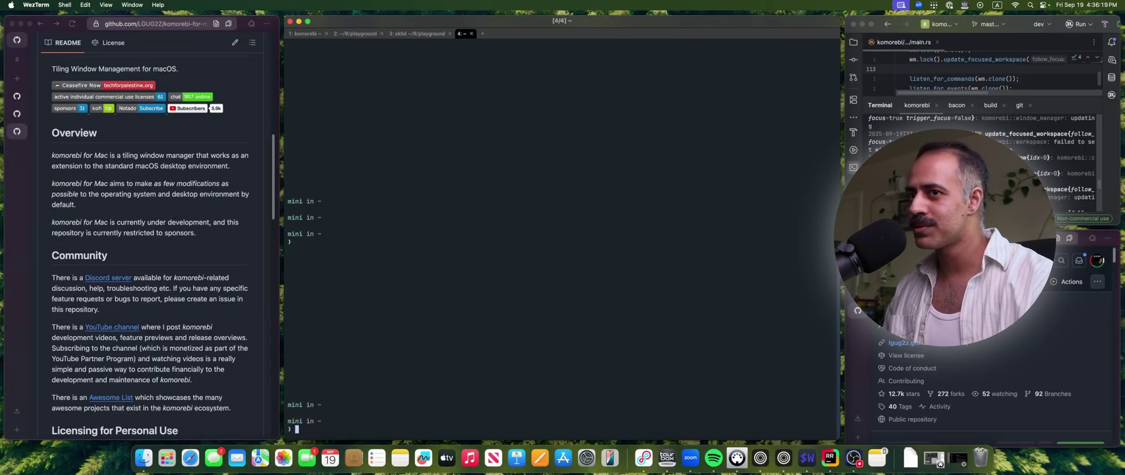
pyautogui.write('clear')
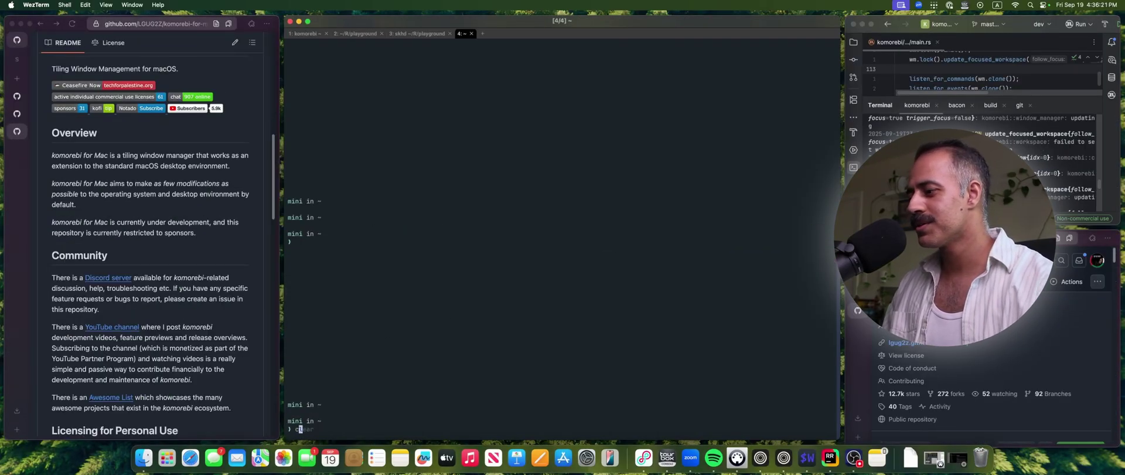
pyautogui.press('Return')
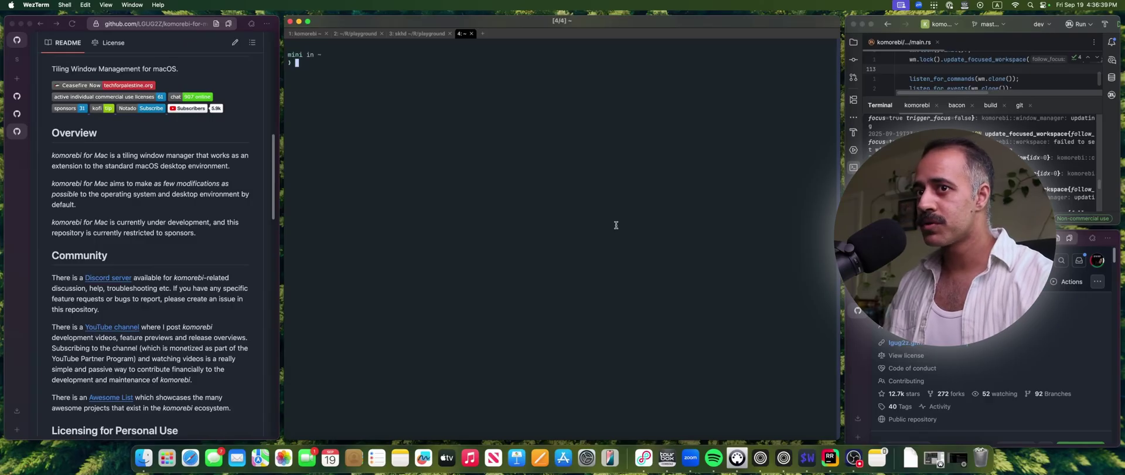
# Focus the RustRover window, promote it to the large central tile, and toggle monocle mode on and off for it.
pyautogui.click(982, 120)
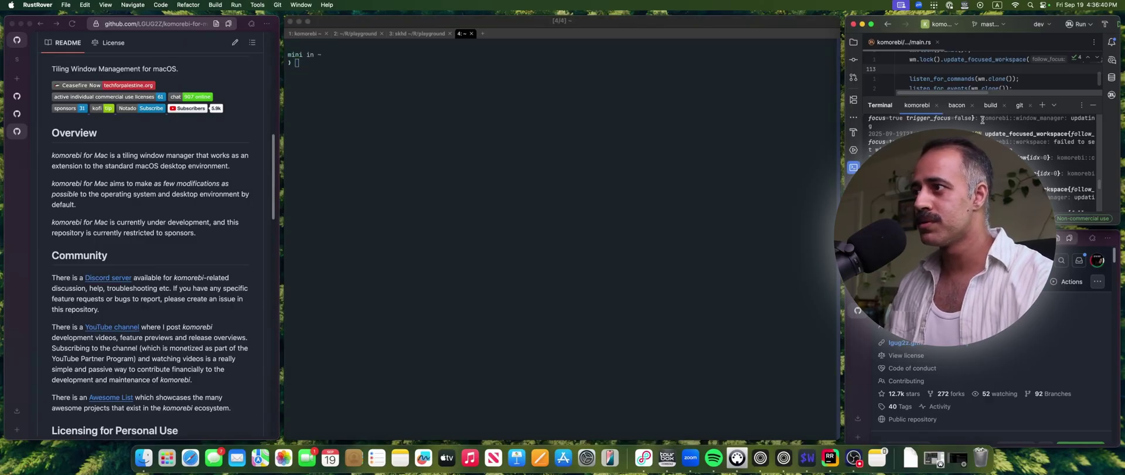
pyautogui.hotkey('alt', 'shift', 'Return')
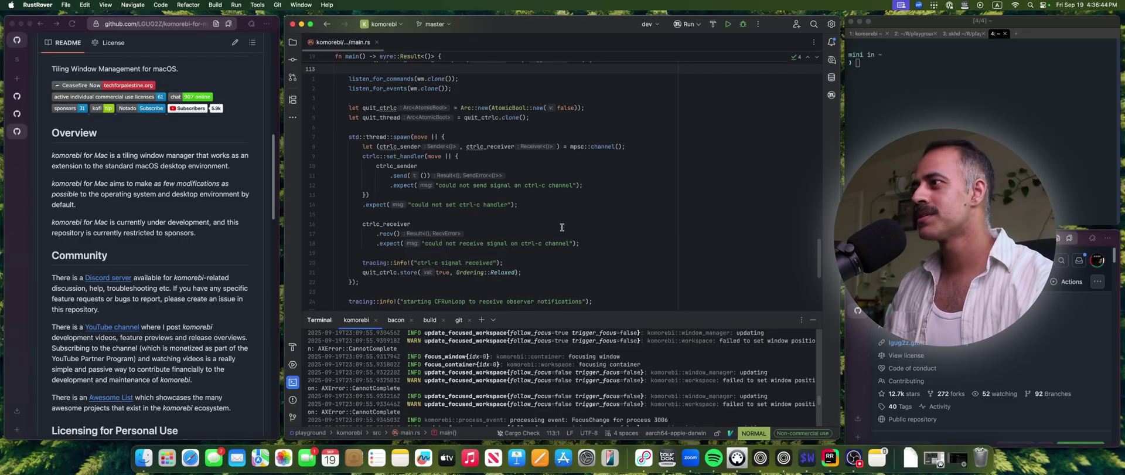
pyautogui.hotkey('alt', 'shift', 'f')
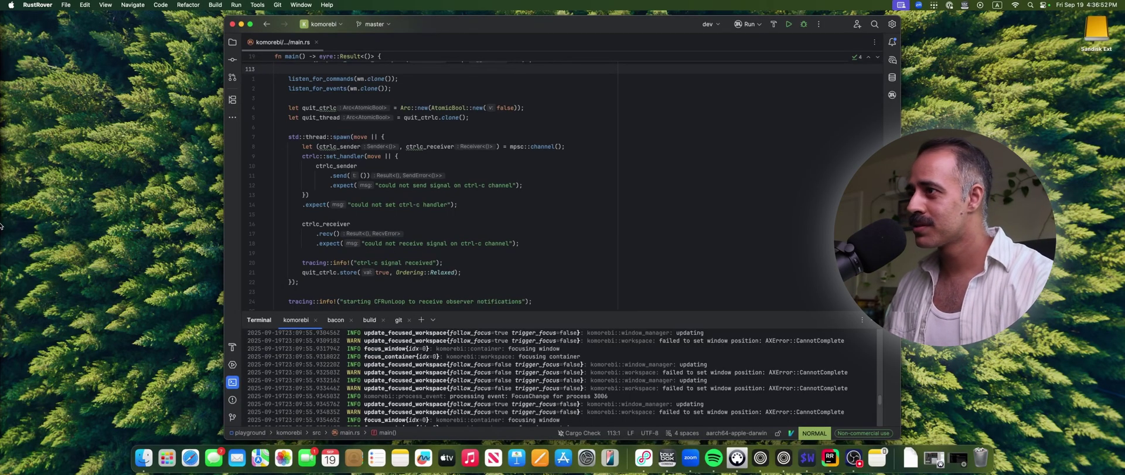
pyautogui.hotkey('alt', 'shift', 'f')
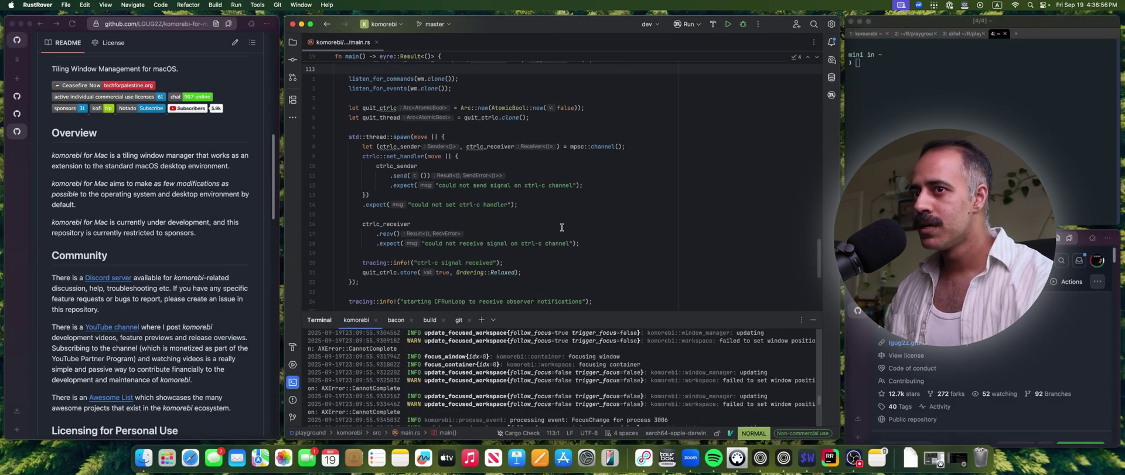
# Focus the LGUG2Z/komorebi browser window, show it in monocle mode, scroll down to its README, and leave monocle mode.
pyautogui.hotkey('alt', 'l')
pyautogui.hotkey('alt', 'j')
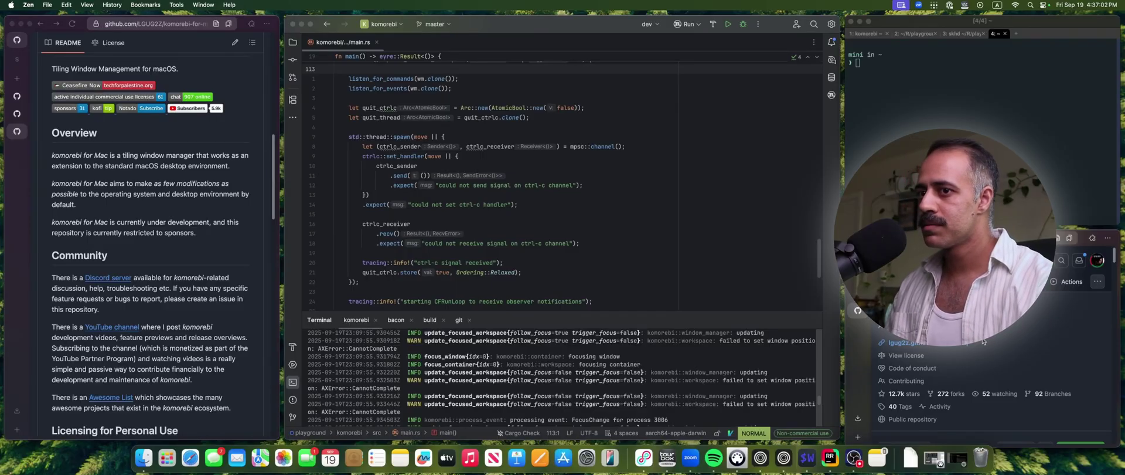
pyautogui.hotkey('alt', 'shift', 'f')
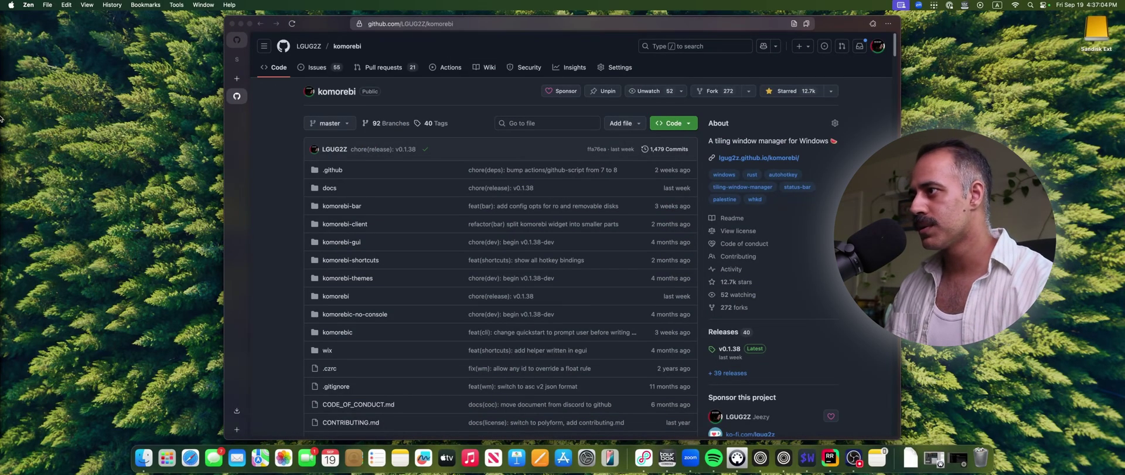
pyautogui.scroll(-15, 555, 221)
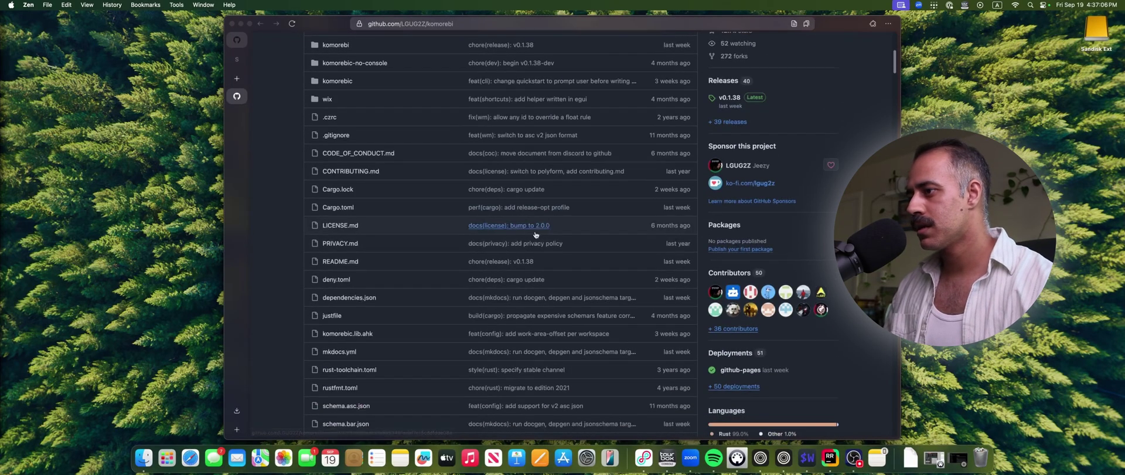
pyautogui.scroll(-3, 539, 252)
pyautogui.hotkey('alt', 'shift', 'f')
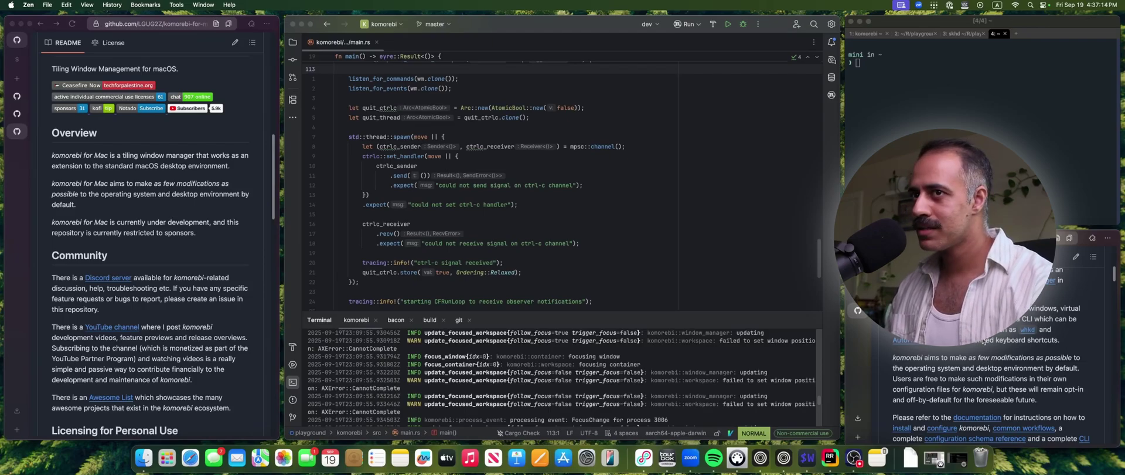
# Return the focus to the central RustRover window, and toggle monocle mode on and off again.
pyautogui.hotkey('alt', 'k')
pyautogui.hotkey('alt', 'h')
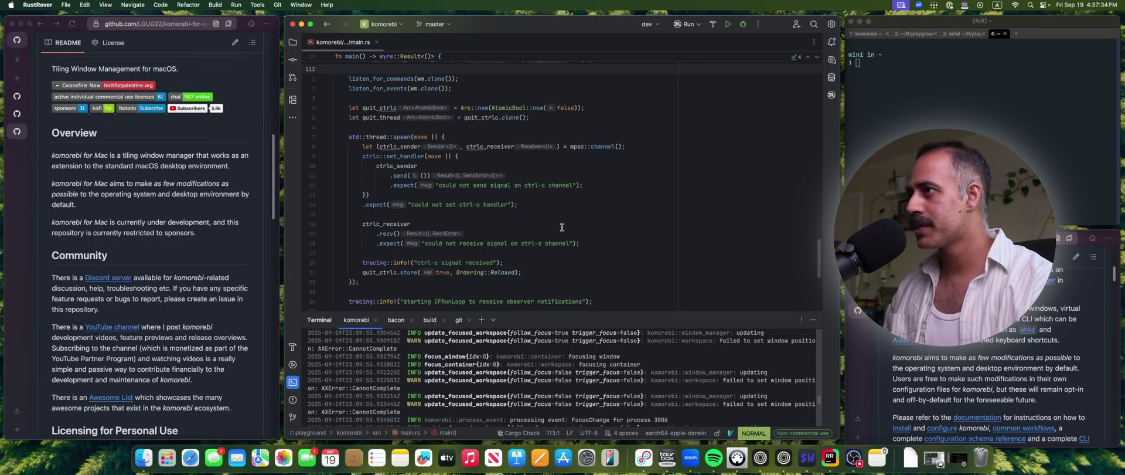
pyautogui.hotkey('alt', 'shift', 'f')
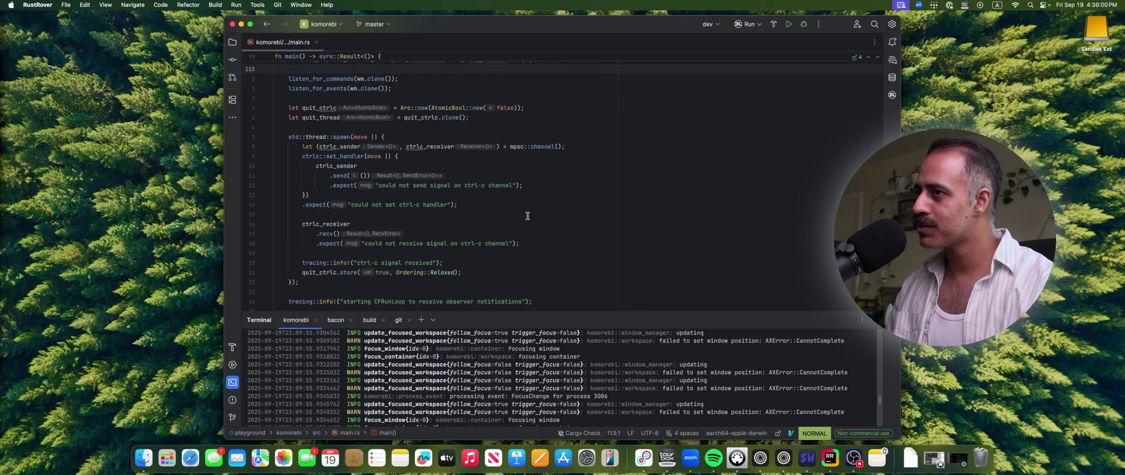
pyautogui.hotkey('alt', 'shift', 'f')
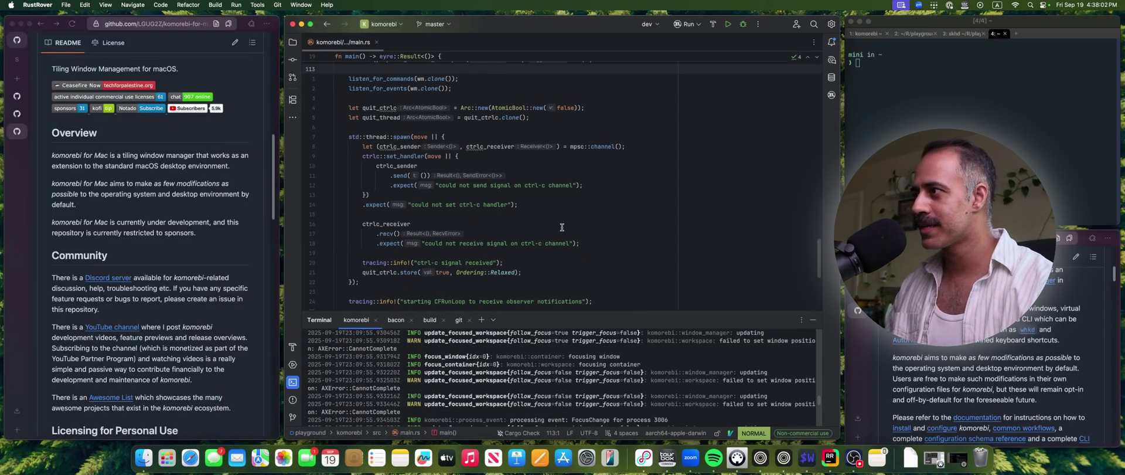
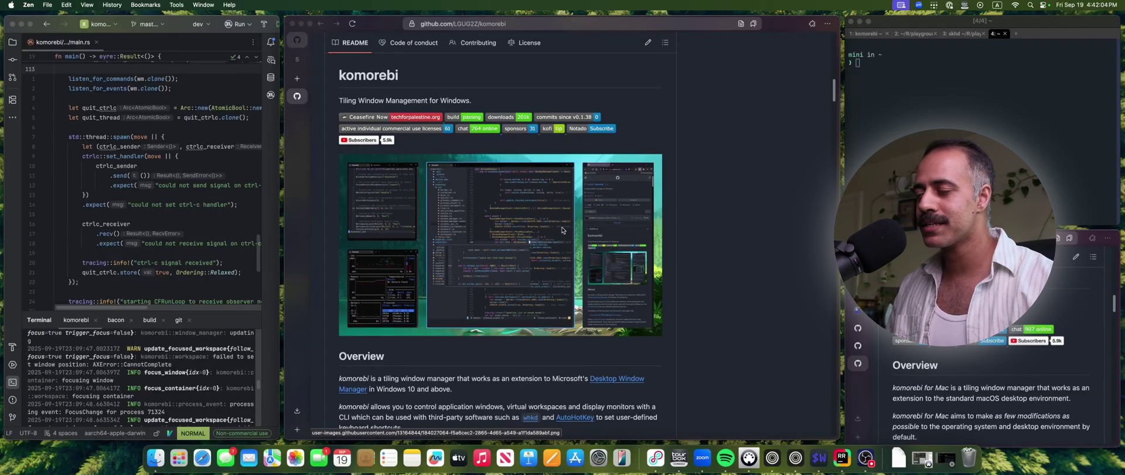
# Move the komorebi-for-mac browser window into the large central tile and look through the repository's file list and README.
pyautogui.scroll(1, 696, 230)
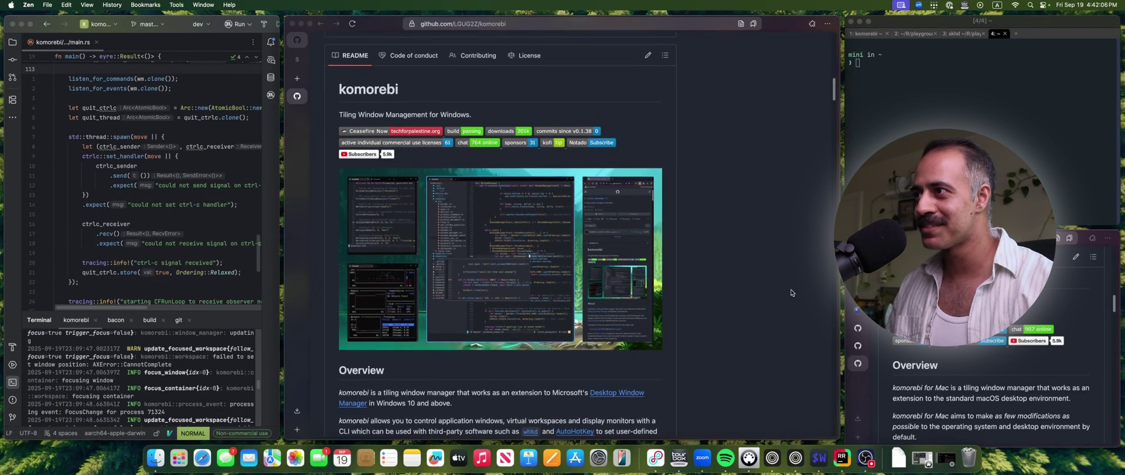
pyautogui.scroll(-1, 791, 293)
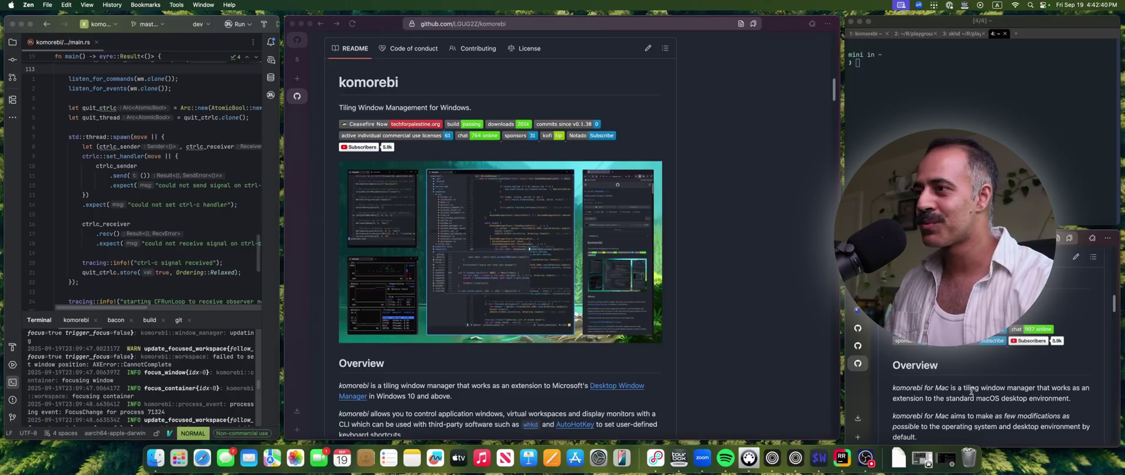
pyautogui.hotkey('alt', 'shift', 'h')
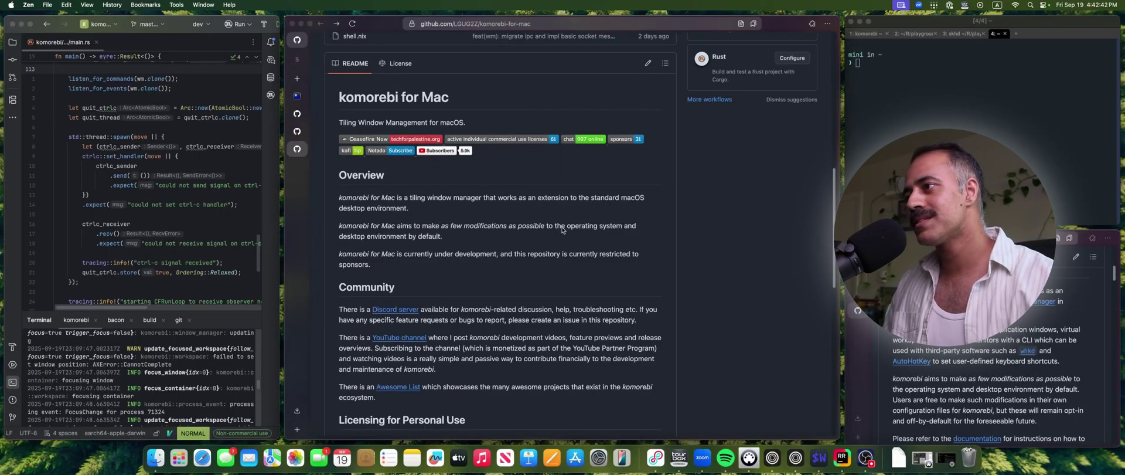
pyautogui.scroll(10, 562, 230)
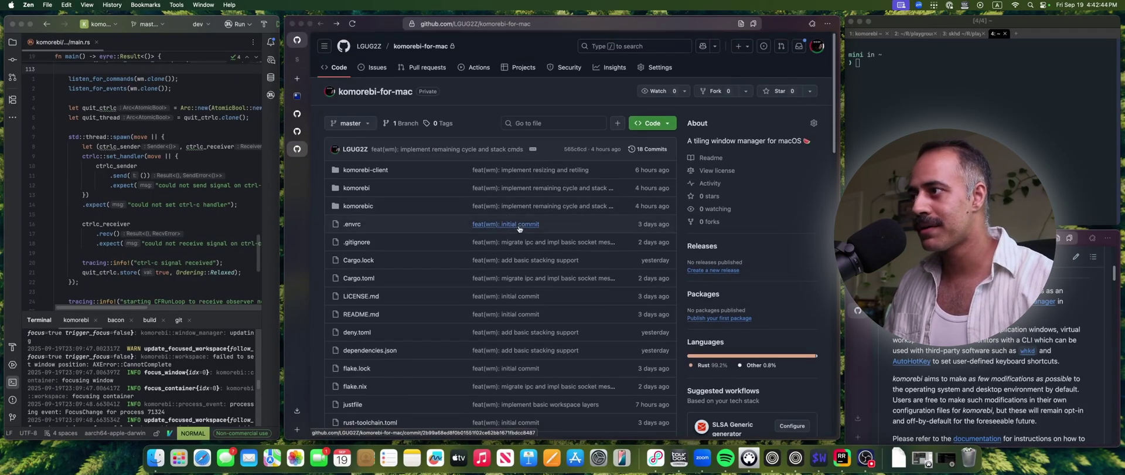
pyautogui.scroll(-2, 519, 229)
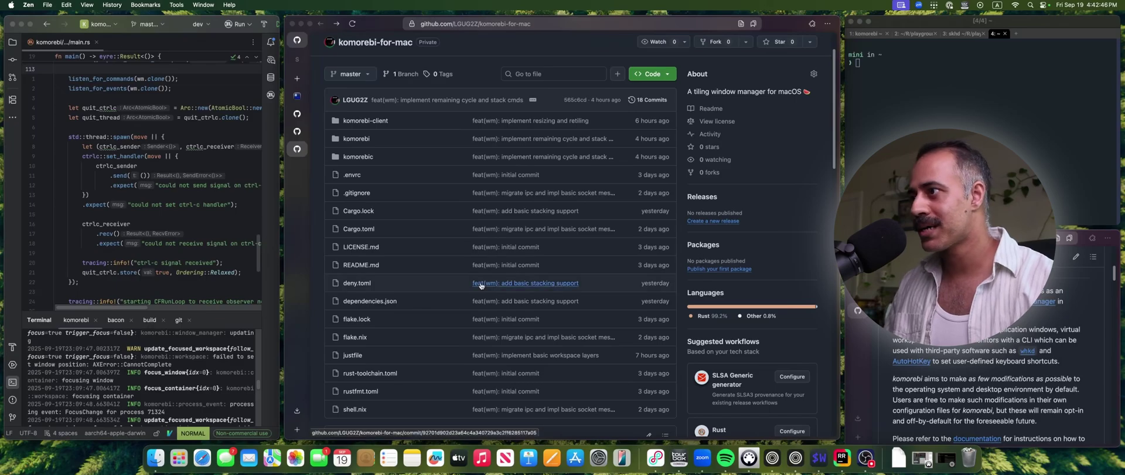
pyautogui.scroll(-10, 481, 286)
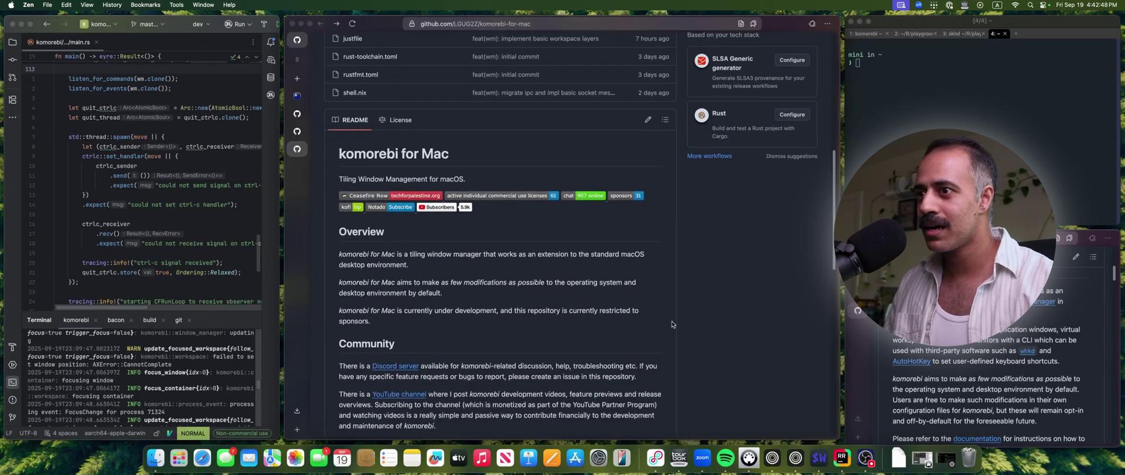
pyautogui.scroll(-1, 672, 324)
pyautogui.scroll(-3, 689, 325)
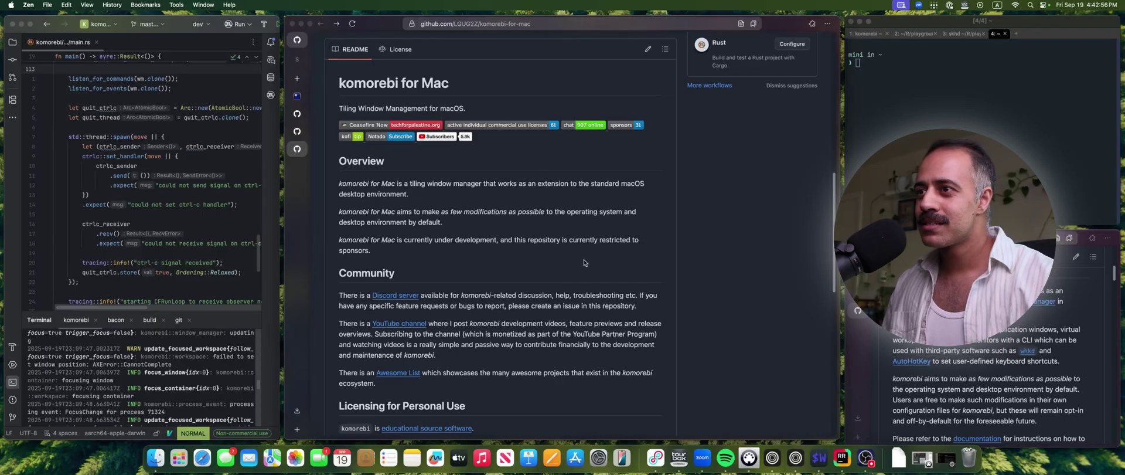
pyautogui.scroll(15, 589, 289)
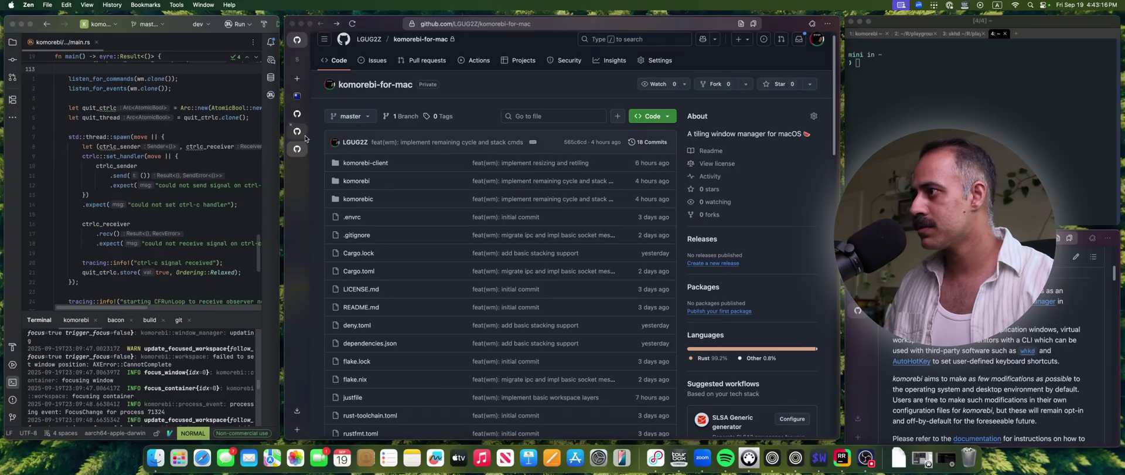
# Open the LGUG2Z GitHub Sponsors page and review the benefits of the $5, $10 and $20 monthly tiers.
pyautogui.click(301, 135)
pyautogui.scroll(-3, 549, 315)
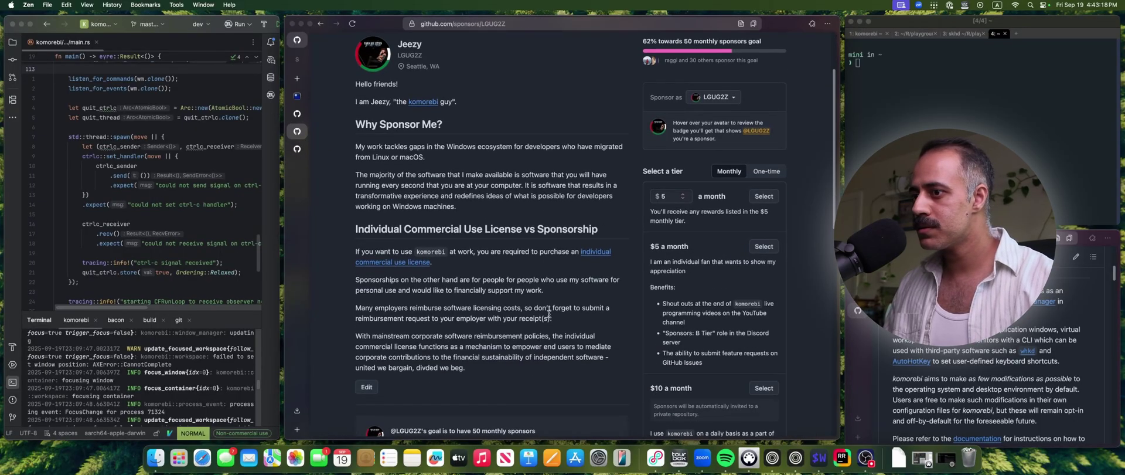
pyautogui.scroll(-5, 531, 345)
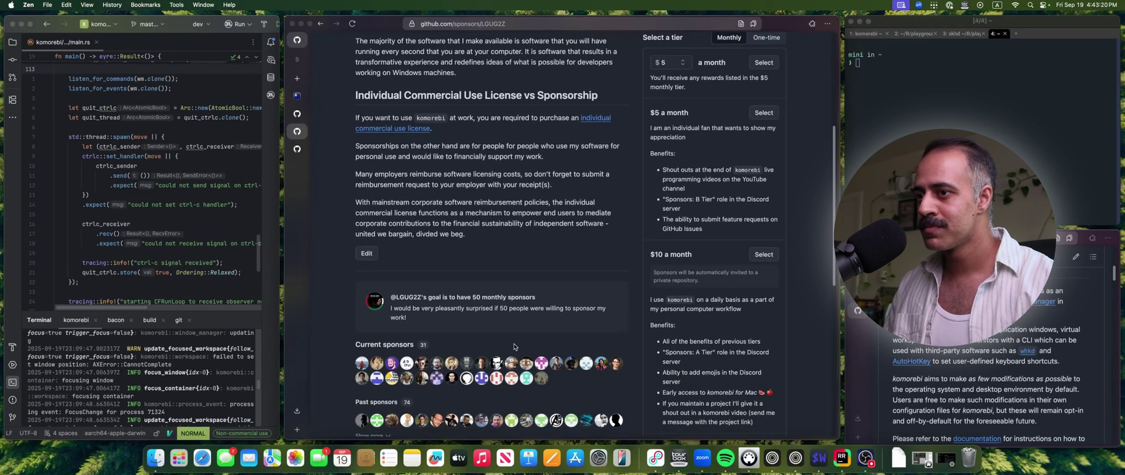
pyautogui.scroll(-3, 510, 346)
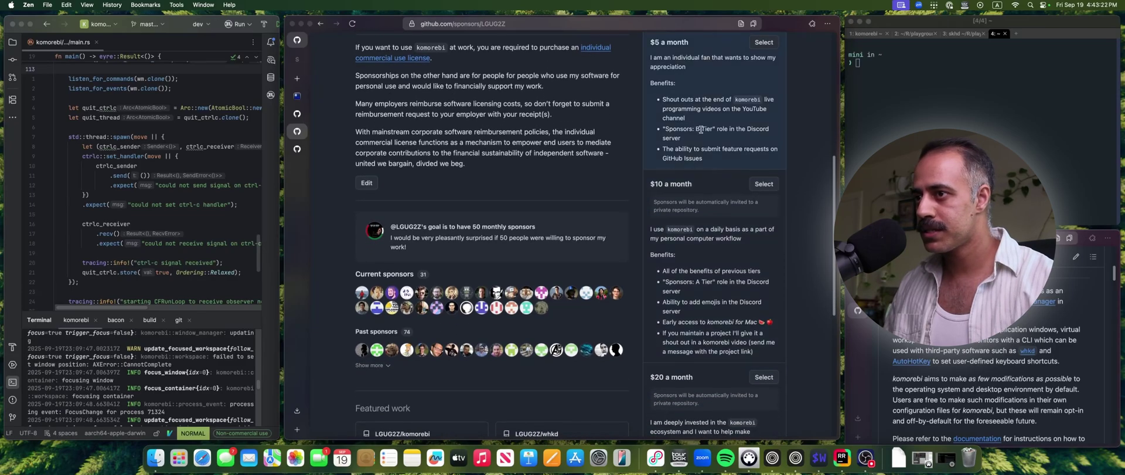
pyautogui.scroll(-7, 706, 296)
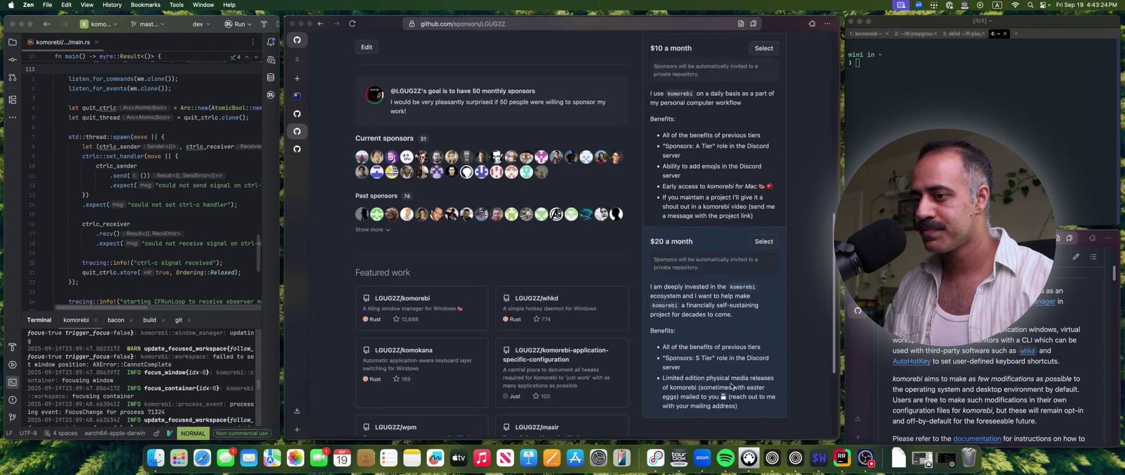
pyautogui.scroll(5, 720, 264)
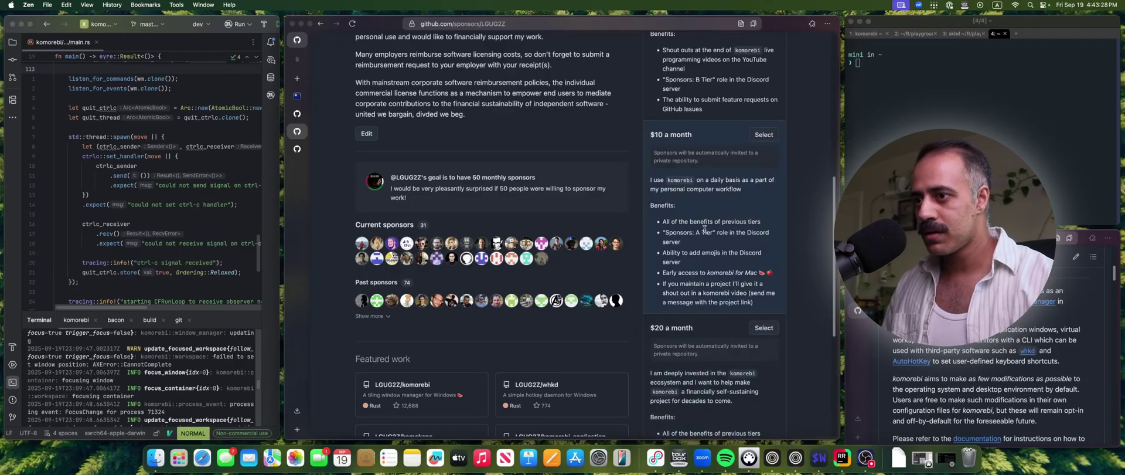
pyautogui.scroll(-4, 704, 229)
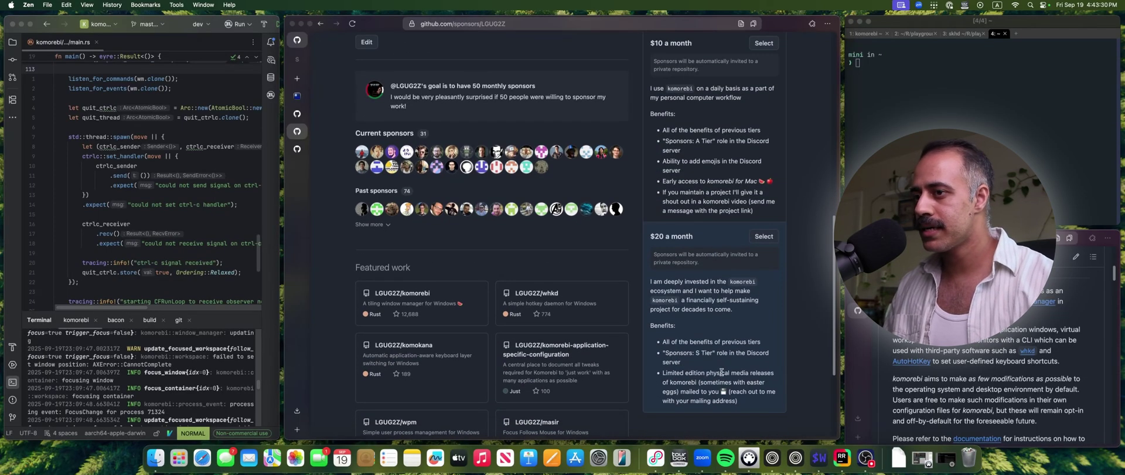
pyautogui.scroll(2, 722, 371)
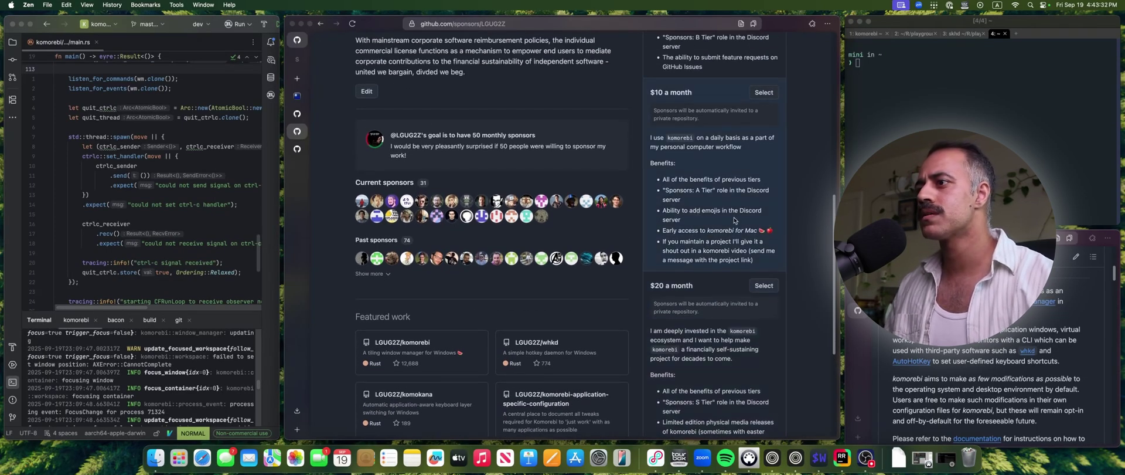
# Return to the komorebi-for-mac repository page and look over its file list.
pyautogui.click(297, 150)
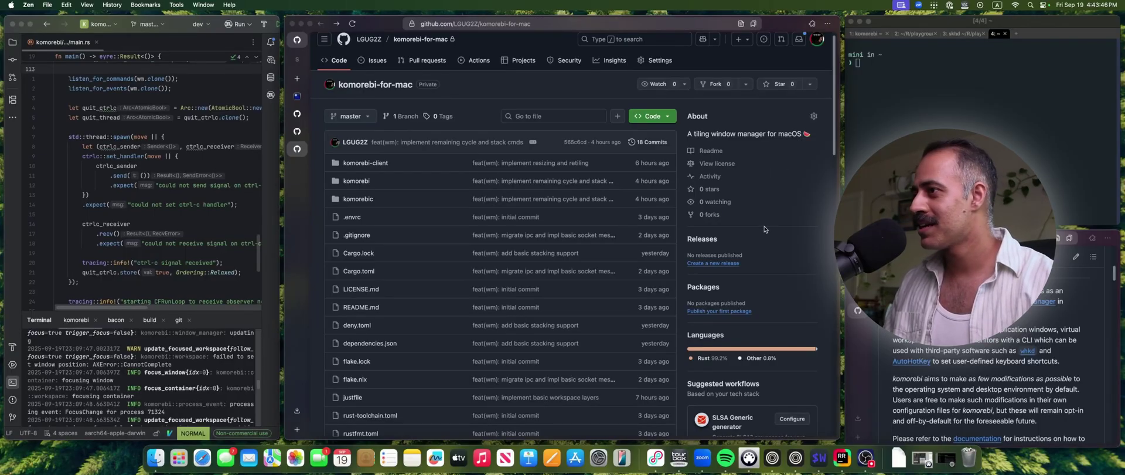
pyautogui.scroll(-2, 763, 229)
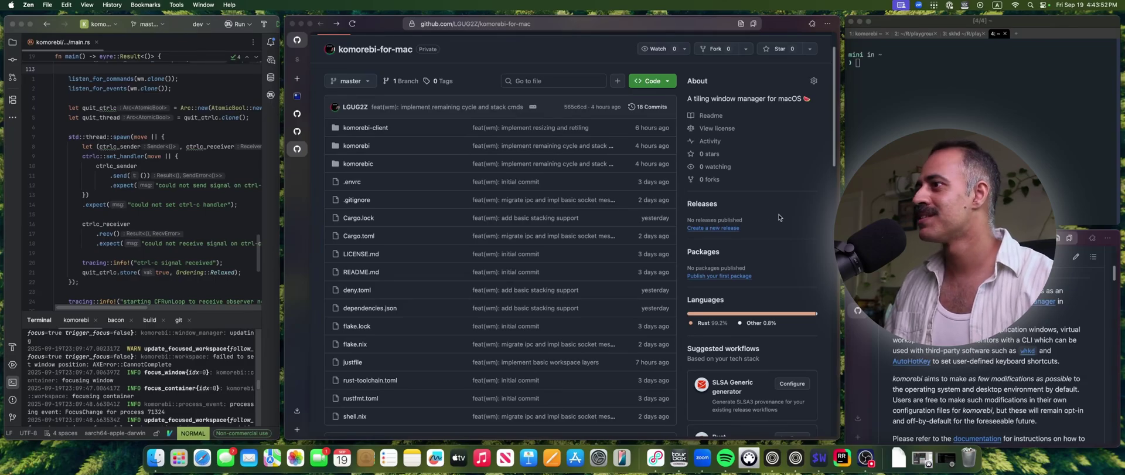
pyautogui.scroll(-1, 781, 217)
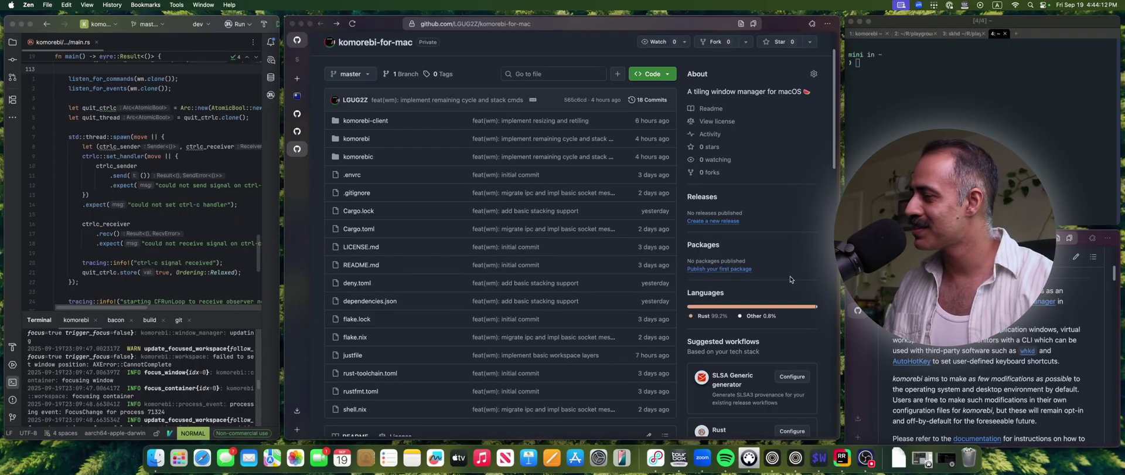
# Revisit the $10 a month tier on the GitHub Sponsors page, and go back to the komorebi-for-mac repository.
pyautogui.click(297, 131)
pyautogui.scroll(10, 663, 248)
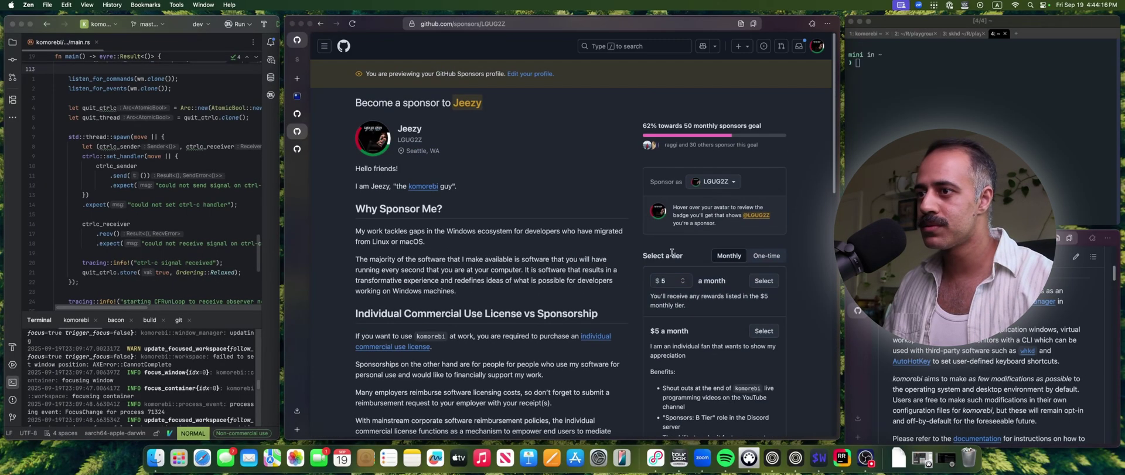
pyautogui.scroll(-5, 663, 248)
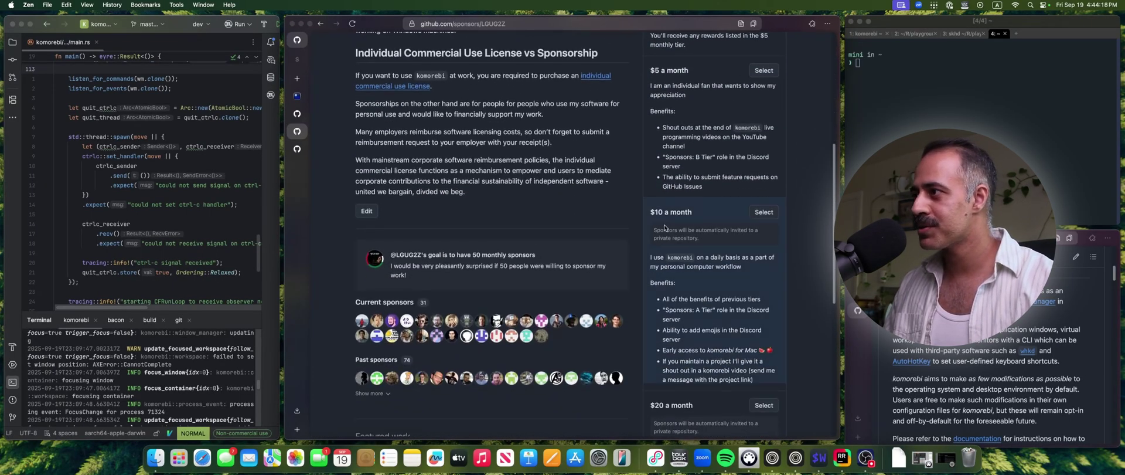
pyautogui.click(297, 149)
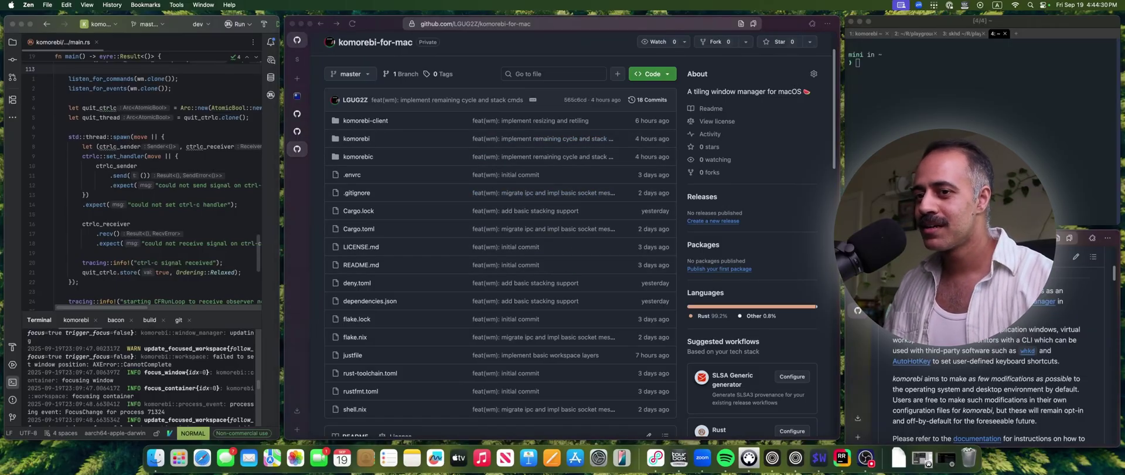
# Swap the two browser windows between the central and small tiles and back, and show the komorebi for Mac README.
pyautogui.hotkey('alt', 'shift', 'Return')
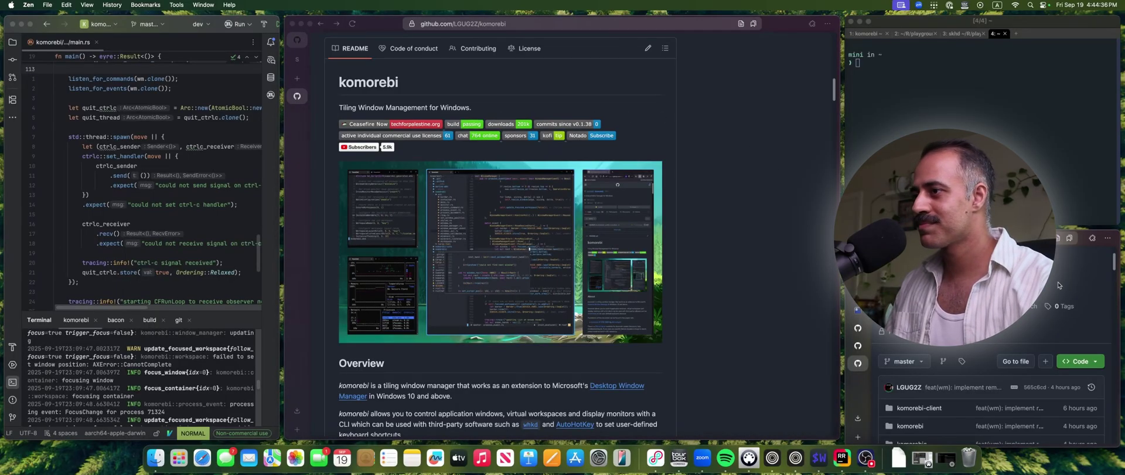
pyautogui.hotkey('alt', 'shift', 'h')
pyautogui.scroll(-1, 445, 245)
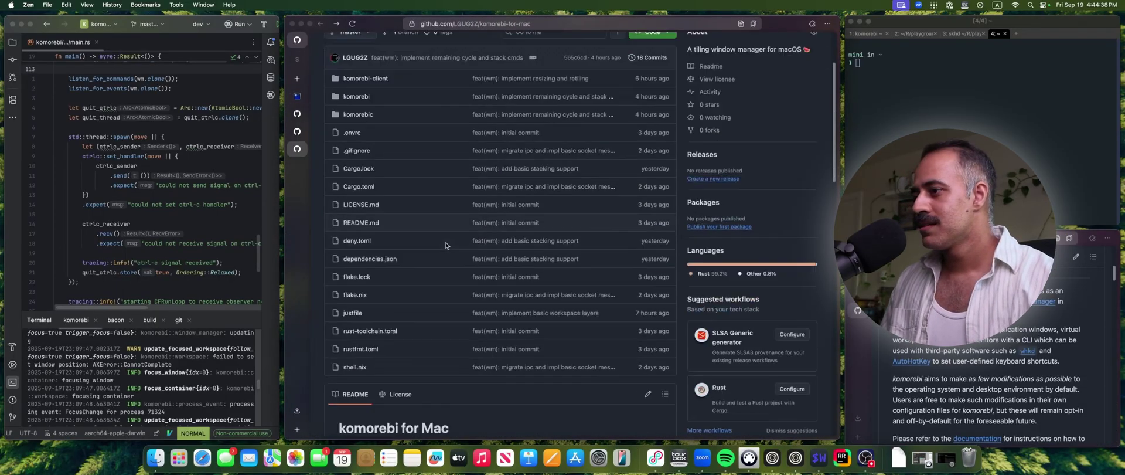
pyautogui.scroll(-10, 446, 245)
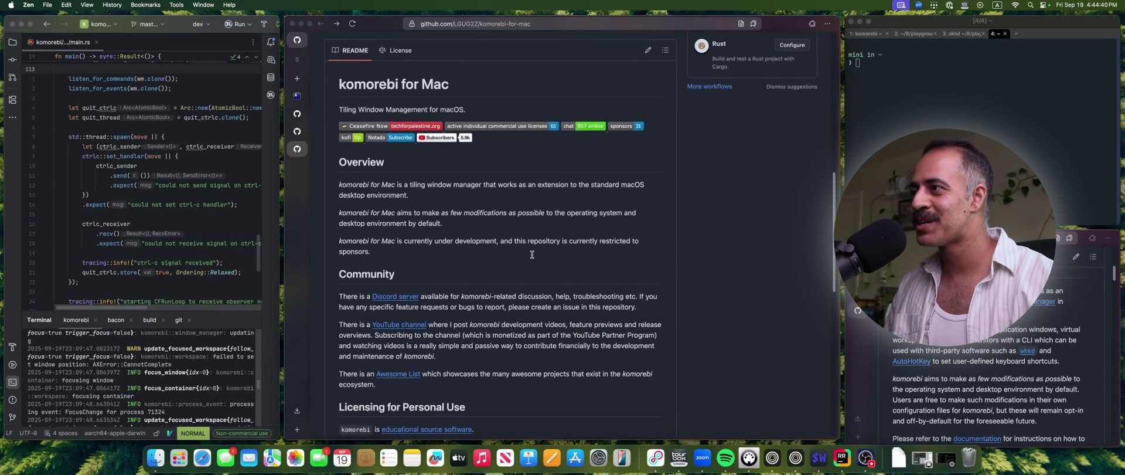